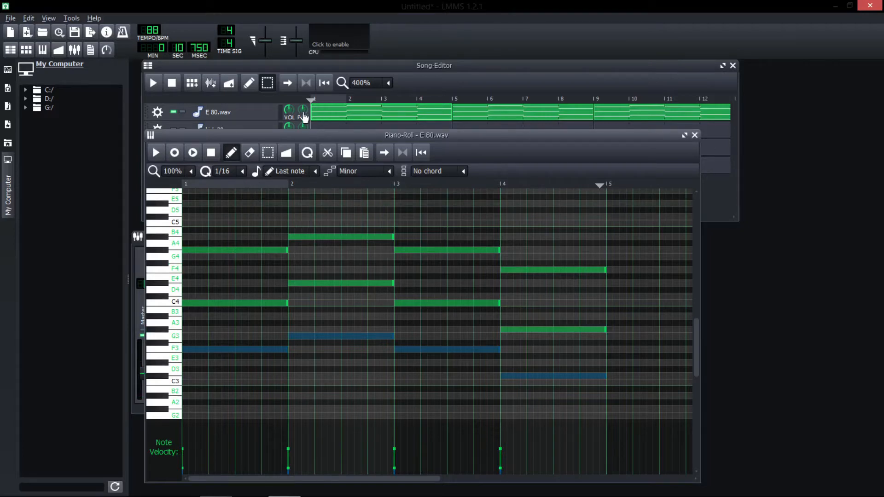
Close the Piano-Roll, try out the panning knob of the E 80.wav track and play the song briefly
{"action": "left_click_drag", "start_coordinate": [676, 136], "coordinate": [680, 156]}
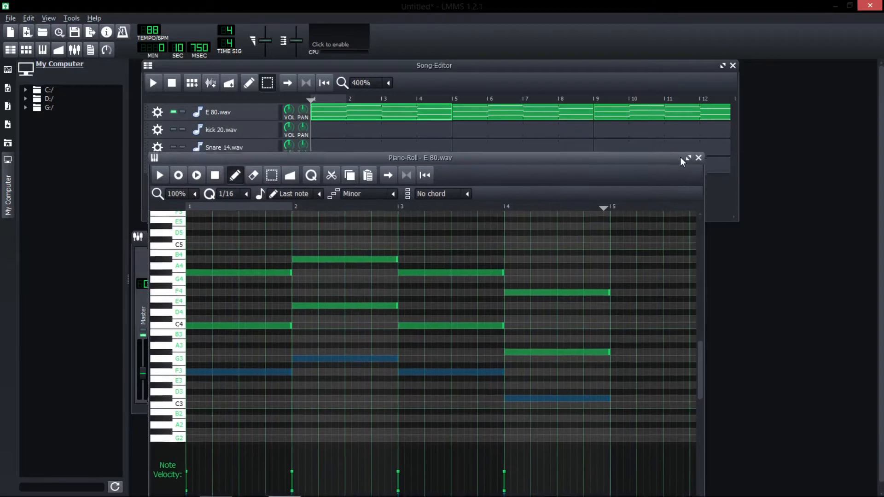
{"action": "left_click", "coordinate": [699, 157]}
{"action": "left_click", "coordinate": [303, 109]}
{"action": "mouse_move", "coordinate": [303, 110]}
{"action": "left_mouse_down"}
{"action": "mouse_move", "coordinate": [302, 132]}
{"action": "mouse_move", "coordinate": [302, 99]}
{"action": "mouse_move", "coordinate": [303, 140]}
{"action": "mouse_move", "coordinate": [303, 55]}
{"action": "mouse_move", "coordinate": [308, 114]}
{"action": "left_mouse_up"}
{"action": "key", "text": "space"}
{"action": "key", "text": "space"}
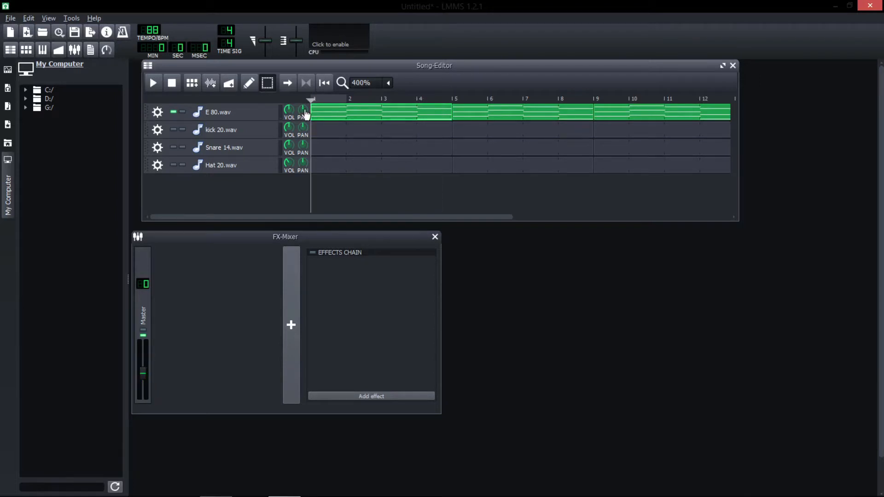
Open the song-global automation of E 80.wav's panning and place three alternating high and low points from bar 1 to bar 2
{"action": "right_click", "coordinate": [304, 114]}
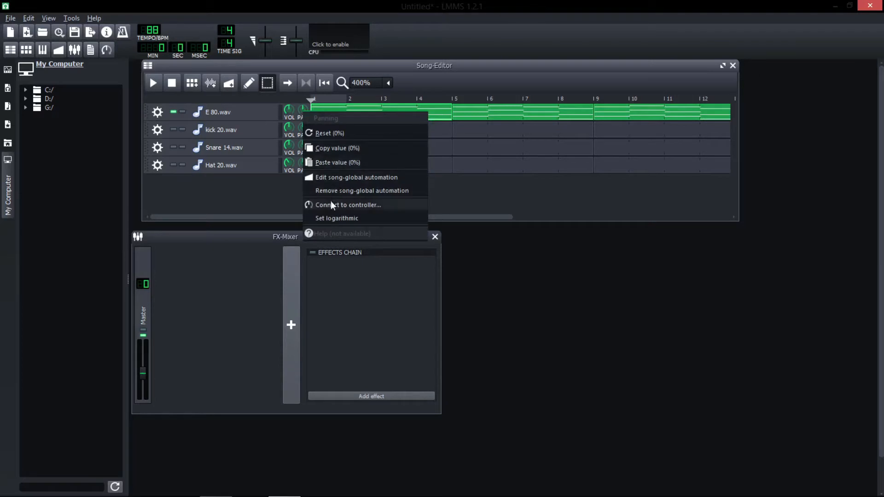
{"action": "left_click", "coordinate": [334, 179]}
{"action": "left_click_drag", "start_coordinate": [379, 186], "coordinate": [386, 173]}
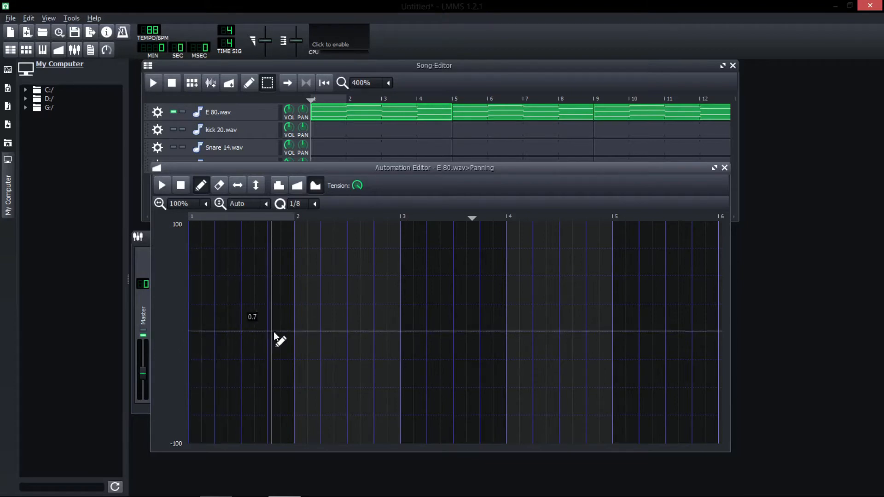
{"action": "left_click", "coordinate": [203, 294]}
{"action": "left_click", "coordinate": [254, 348]}
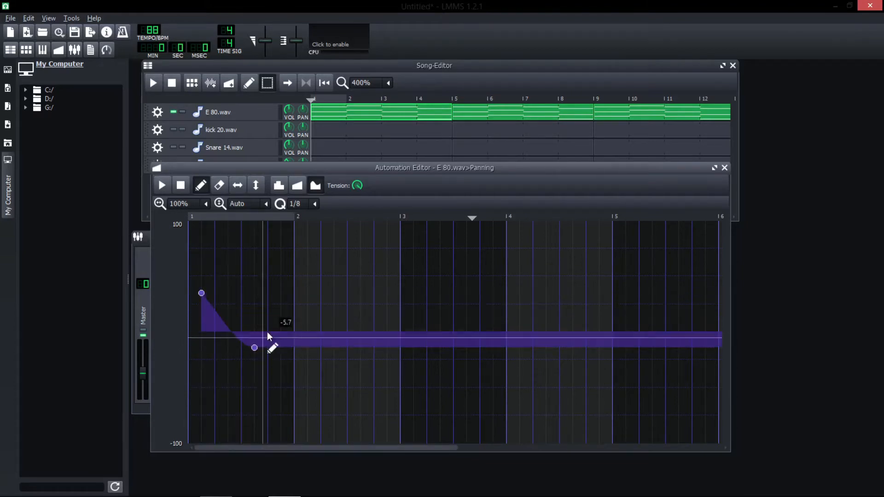
{"action": "left_click", "coordinate": [294, 298]}
Set the panning automation to discrete progression, add five more alternating points up to the end of bar 4, and play it
{"action": "left_click", "coordinate": [278, 186]}
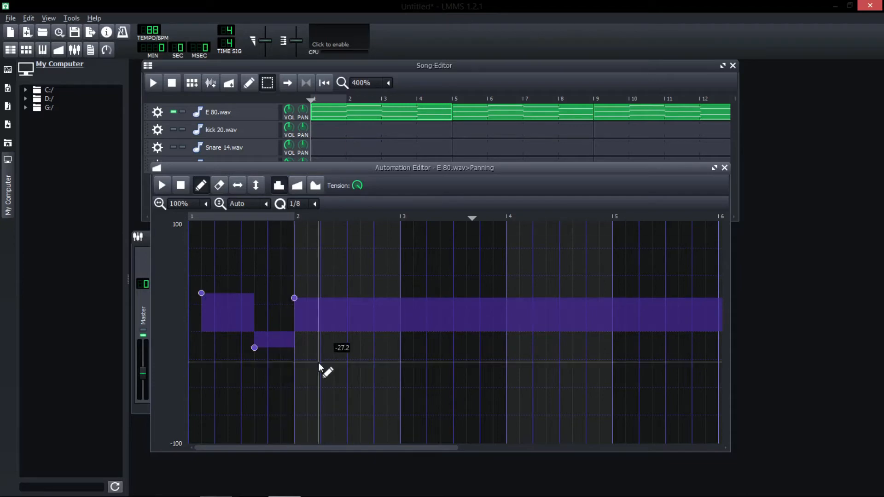
{"action": "left_click", "coordinate": [347, 353]}
{"action": "left_click", "coordinate": [400, 265]}
{"action": "left_click", "coordinate": [466, 357]}
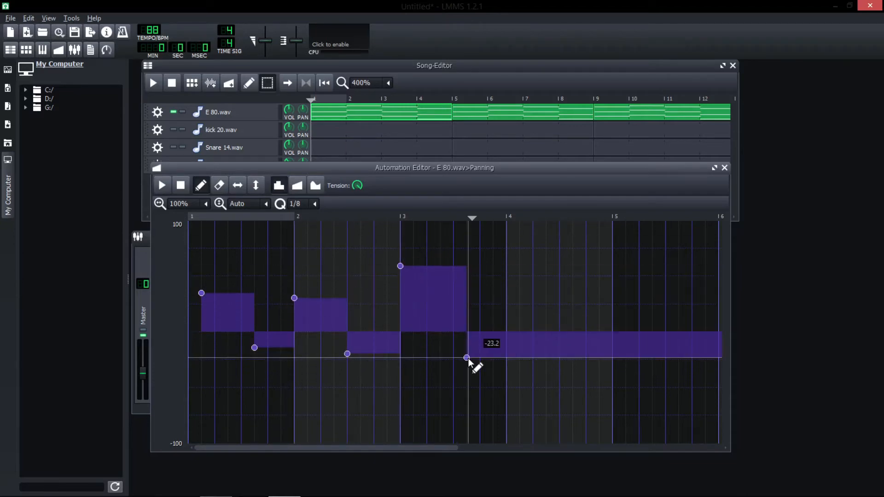
{"action": "left_click", "coordinate": [519, 278]}
{"action": "left_click", "coordinate": [599, 331]}
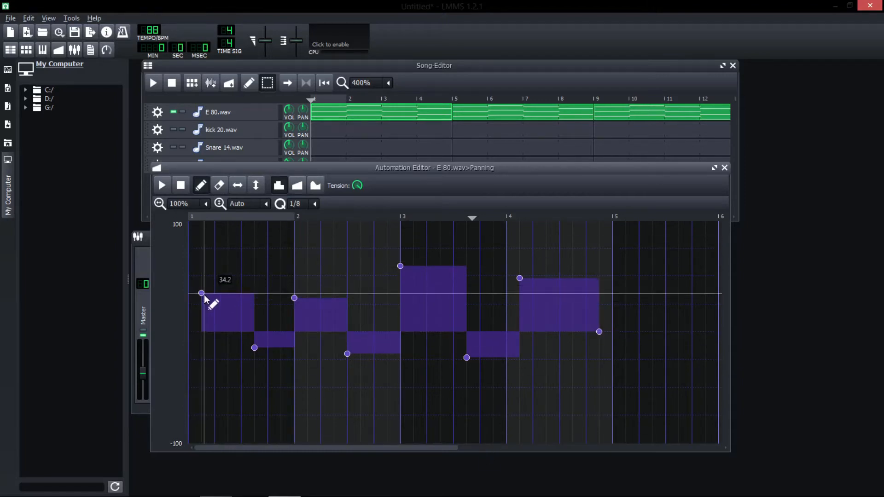
{"action": "key", "text": "space"}
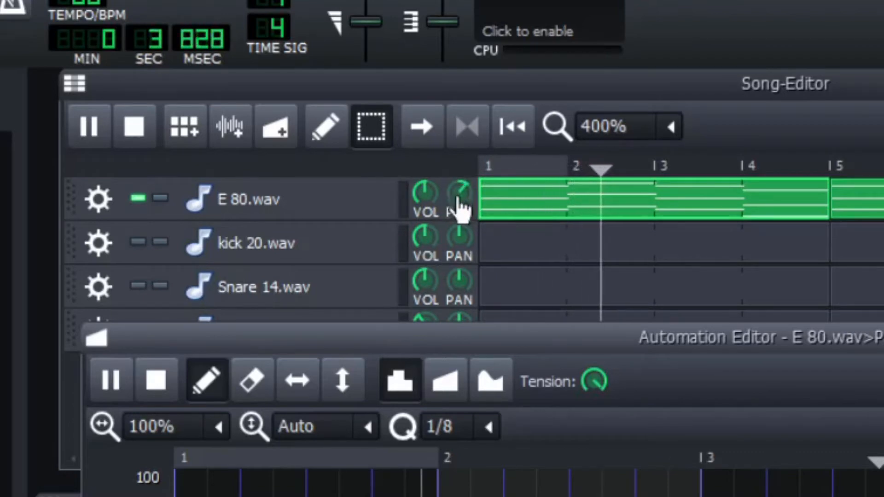
{"action": "key", "text": "space"}
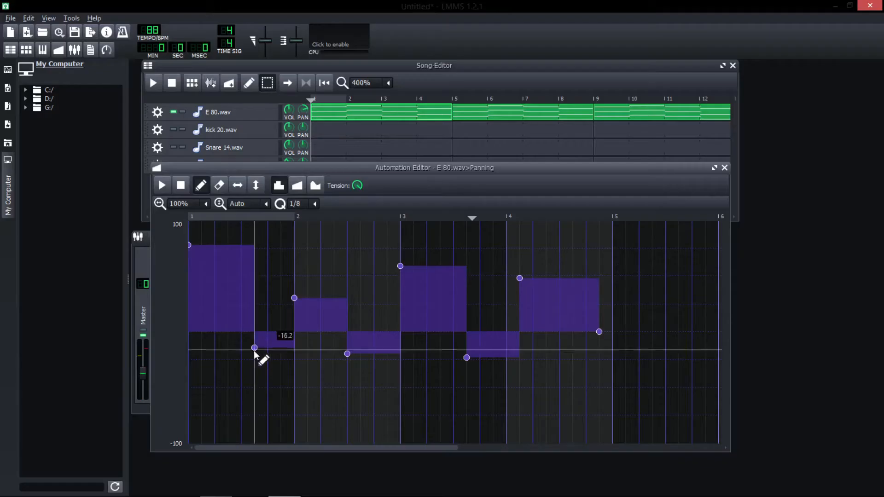
Move the alternating panning points out to stronger extremes of about 80 and -80 and play the result
{"action": "left_click_drag", "start_coordinate": [254, 350], "coordinate": [266, 409]}
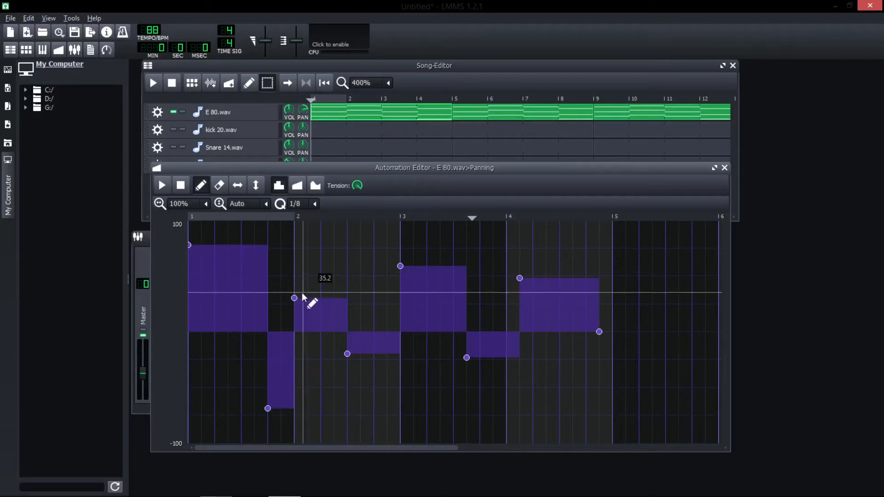
{"action": "left_click_drag", "start_coordinate": [293, 265], "coordinate": [294, 244]}
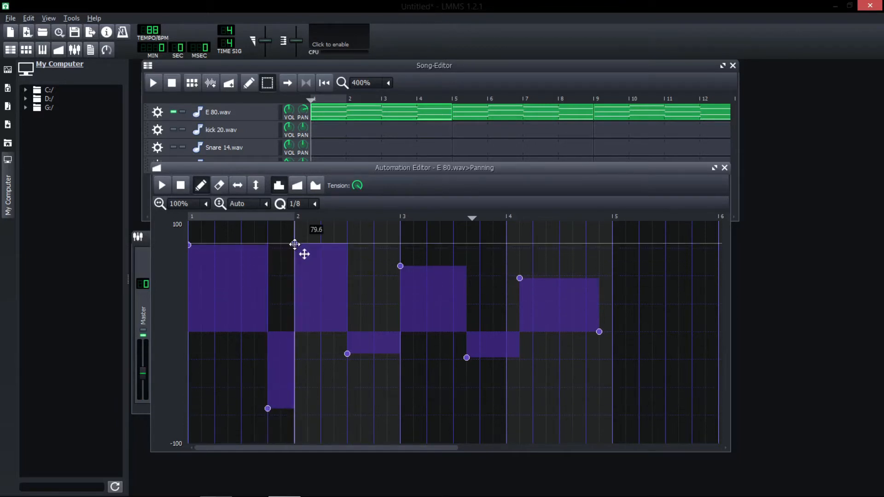
{"action": "left_click_drag", "start_coordinate": [347, 380], "coordinate": [348, 400]}
{"action": "left_click_drag", "start_coordinate": [399, 243], "coordinate": [399, 238]}
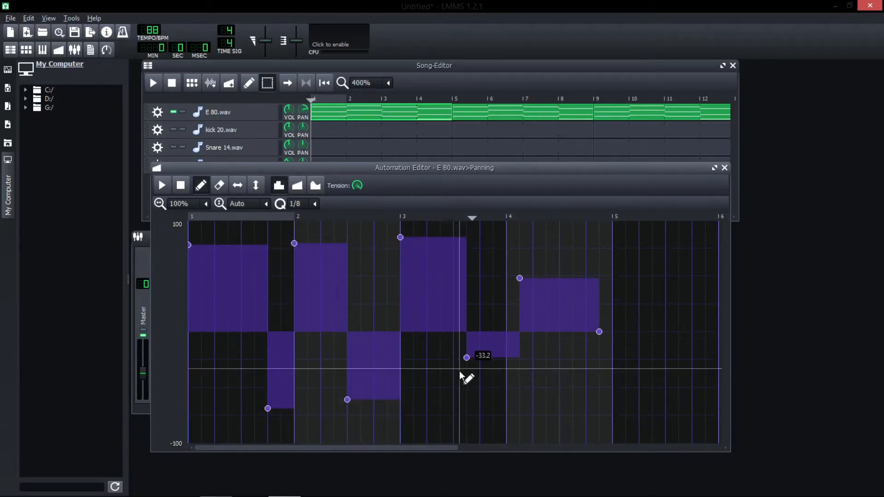
{"action": "left_click_drag", "start_coordinate": [461, 374], "coordinate": [467, 410]}
{"action": "left_click_drag", "start_coordinate": [521, 278], "coordinate": [534, 240]}
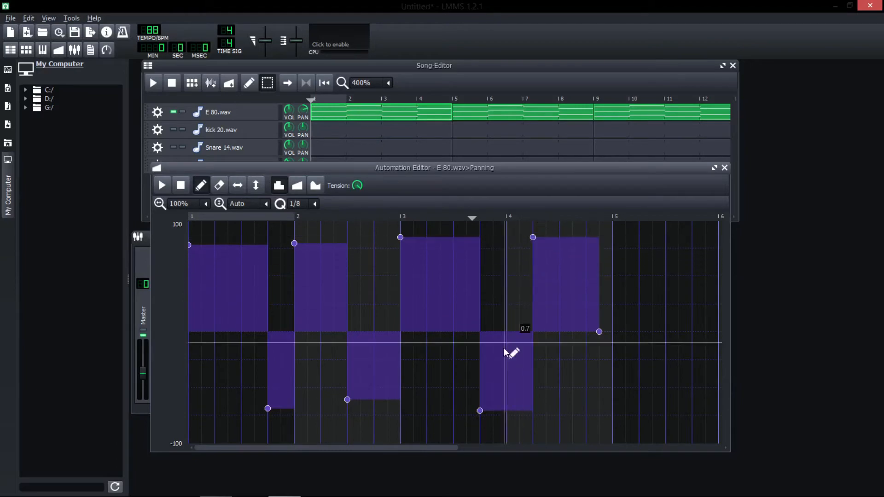
{"action": "left_click_drag", "start_coordinate": [477, 410], "coordinate": [467, 418]}
{"action": "left_click_drag", "start_coordinate": [346, 401], "coordinate": [345, 417]}
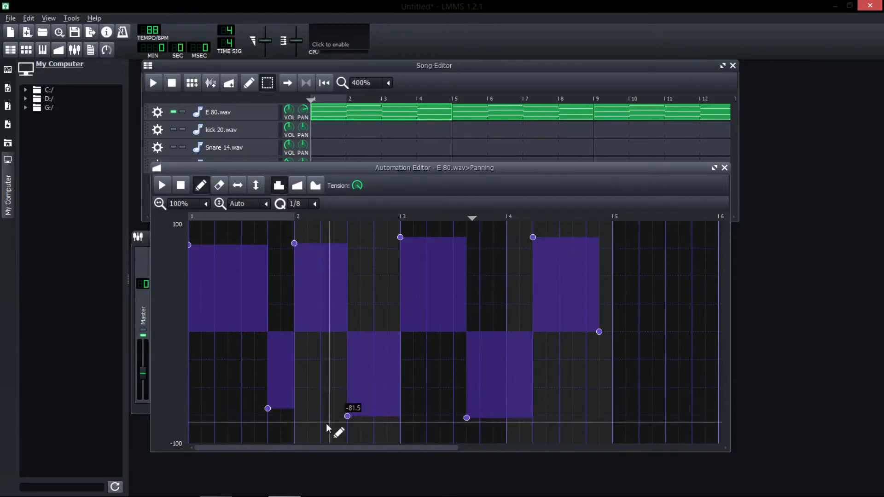
{"action": "left_click_drag", "start_coordinate": [267, 409], "coordinate": [263, 420]}
{"action": "key", "text": "space"}
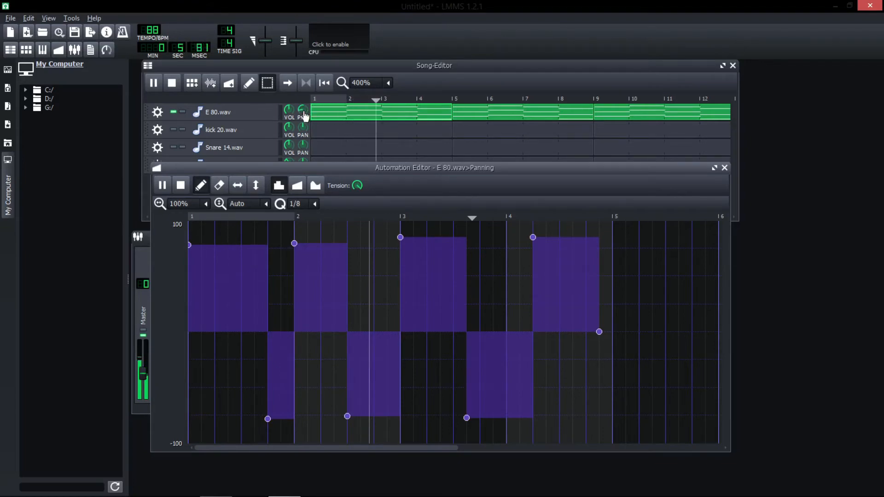
Try linear progression on the panning automation, switch it to the smooth cubic curve and play the song
{"action": "left_click", "coordinate": [304, 189]}
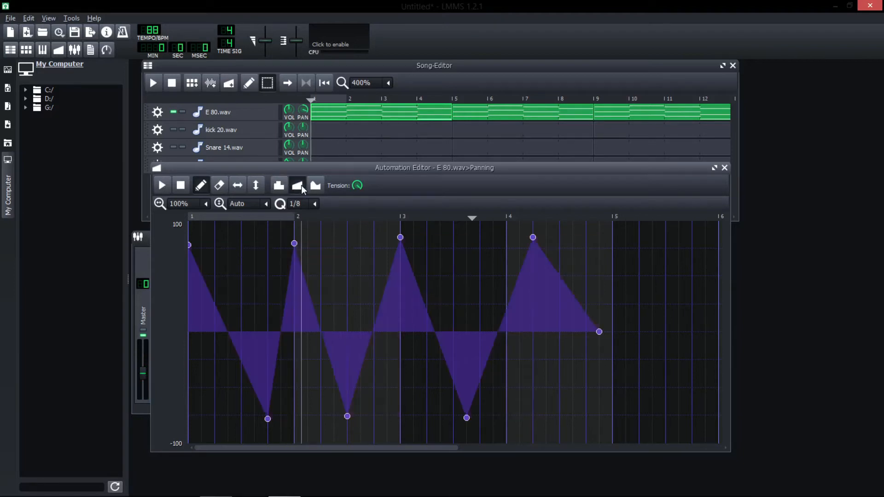
{"action": "left_click", "coordinate": [315, 186]}
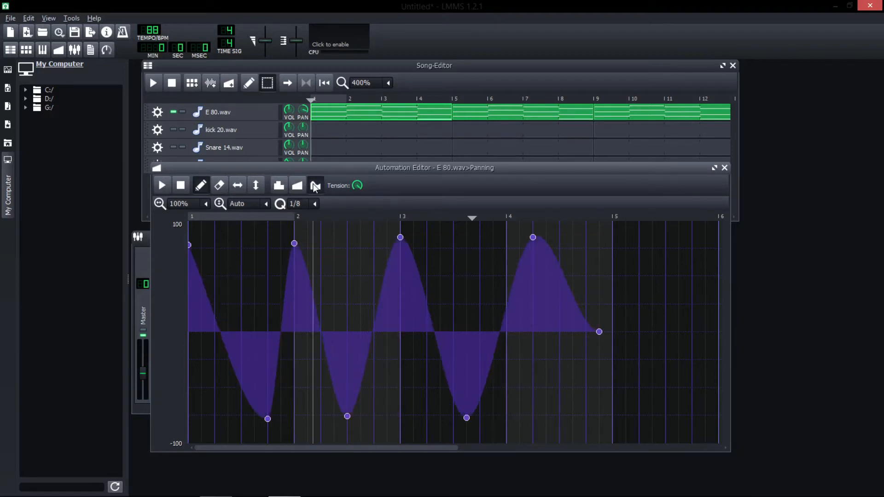
{"action": "key", "text": "space"}
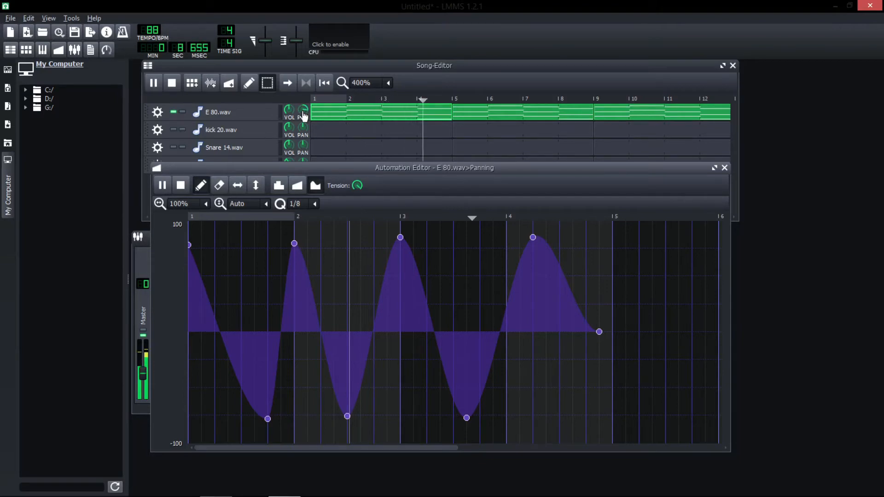
{"action": "key", "text": "space"}
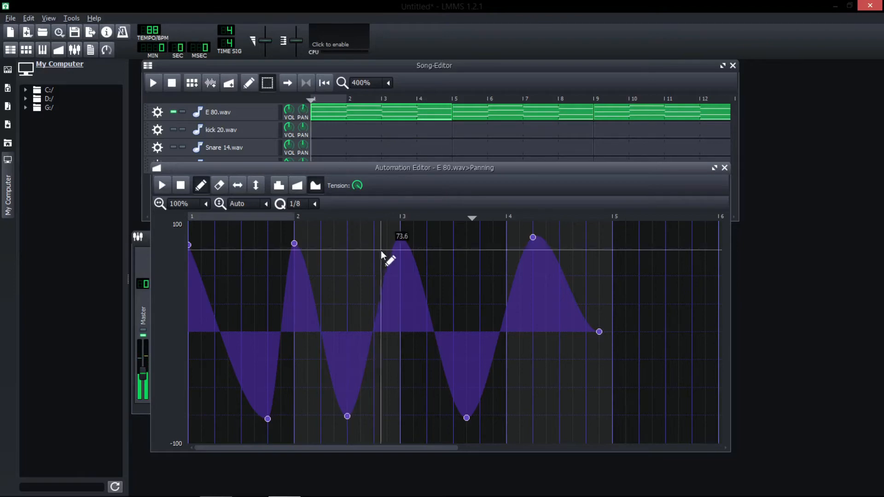
Delete all panning automation points of E 80.wav and close the Automation Editor
{"action": "right_click", "coordinate": [400, 237]}
{"action": "right_click", "coordinate": [467, 418]}
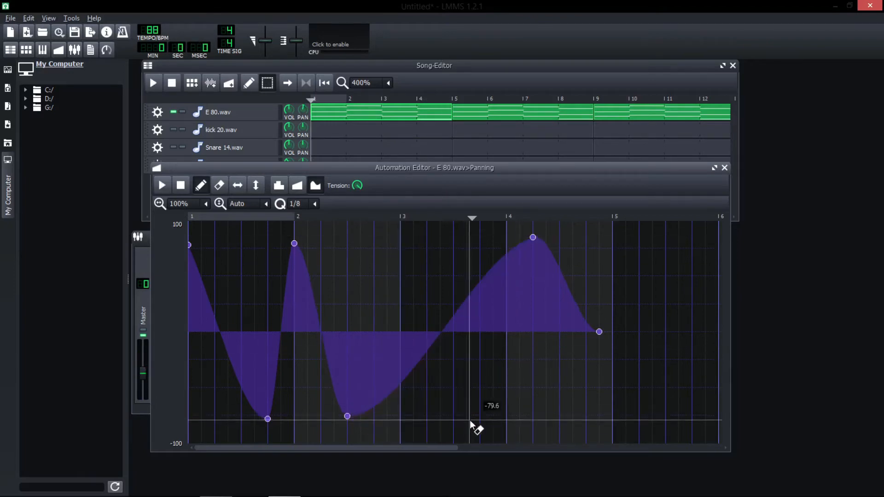
{"action": "right_click", "coordinate": [347, 416]}
{"action": "right_click", "coordinate": [294, 243]}
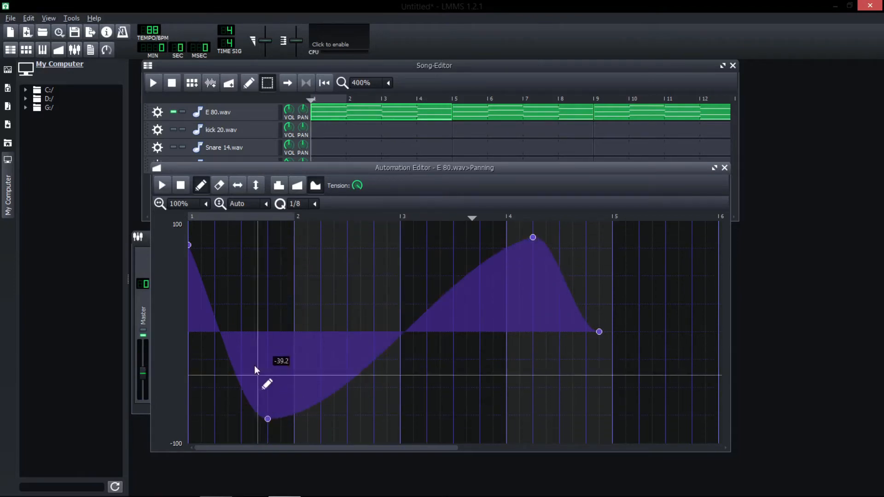
{"action": "right_click", "coordinate": [269, 418]}
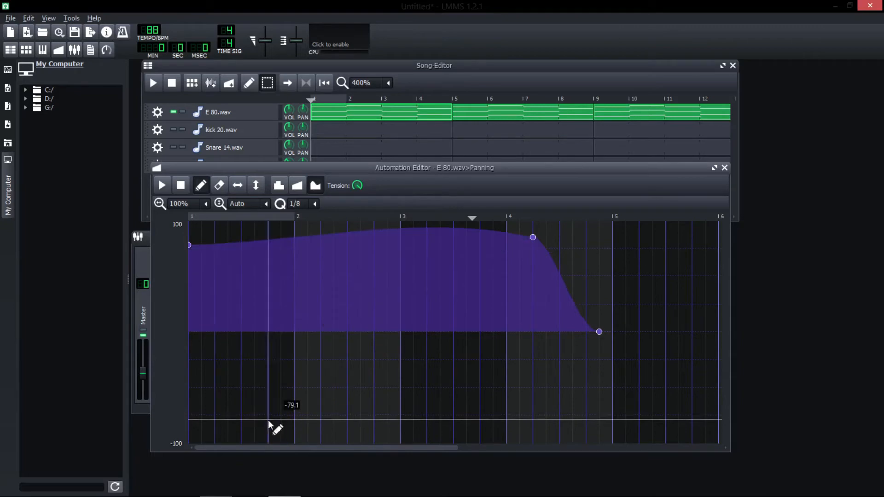
{"action": "right_click", "coordinate": [190, 247]}
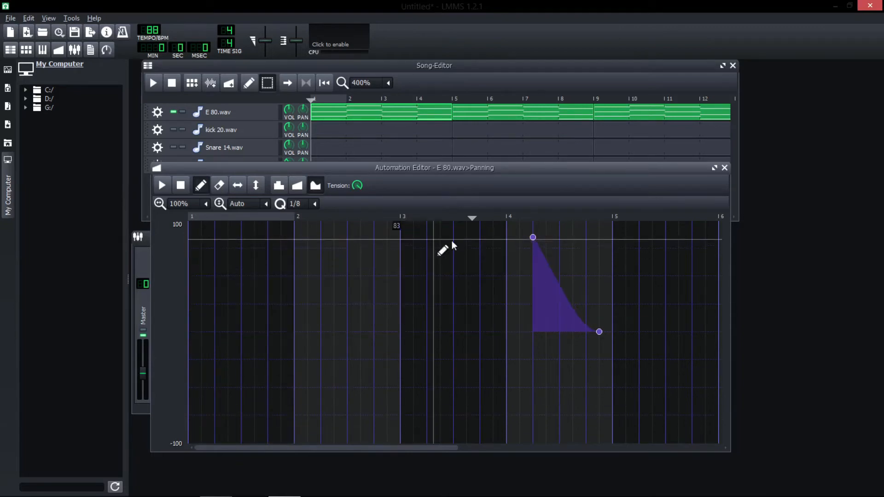
{"action": "right_click", "coordinate": [533, 238]}
{"action": "right_click", "coordinate": [600, 331]}
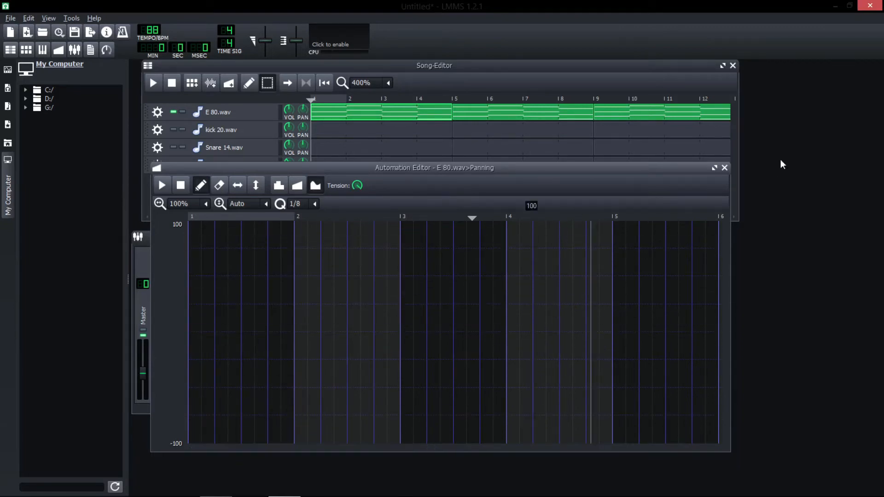
{"action": "left_click", "coordinate": [725, 168]}
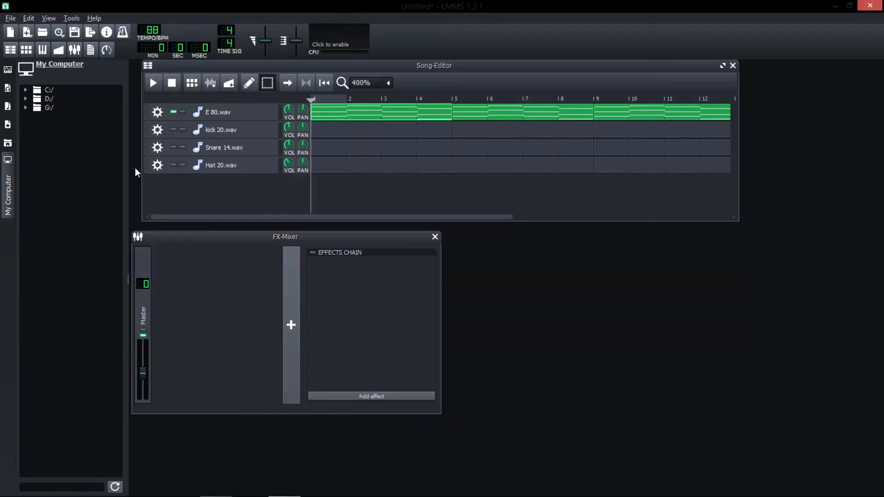
Open the song-global automation of E 80.wav's volume and shape a linear fade-in from a lowered bar 1 point to bar 5
{"action": "right_click", "coordinate": [290, 112]}
{"action": "left_click", "coordinate": [323, 179]}
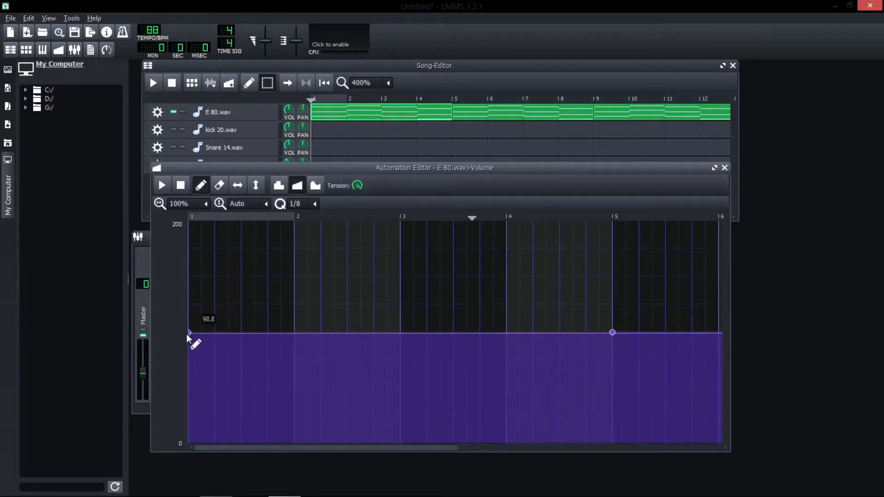
{"action": "left_click_drag", "start_coordinate": [187, 336], "coordinate": [189, 425]}
{"action": "left_click", "coordinate": [278, 186]}
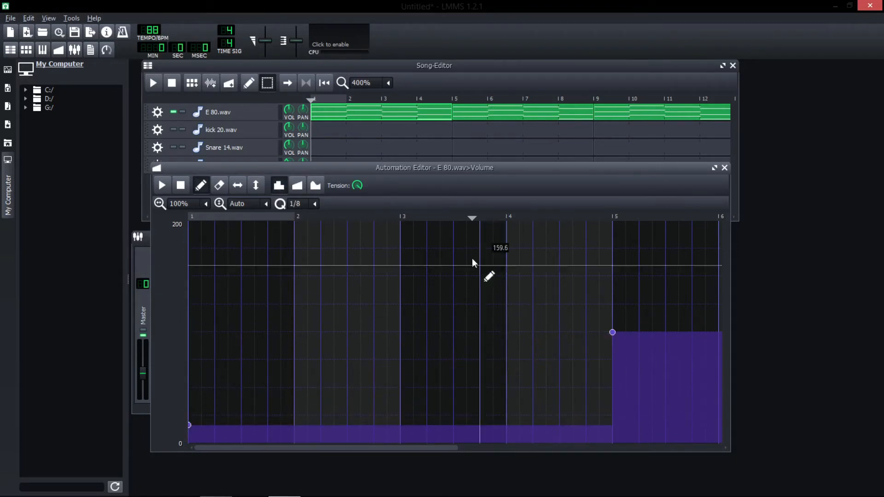
{"action": "left_click", "coordinate": [296, 185]}
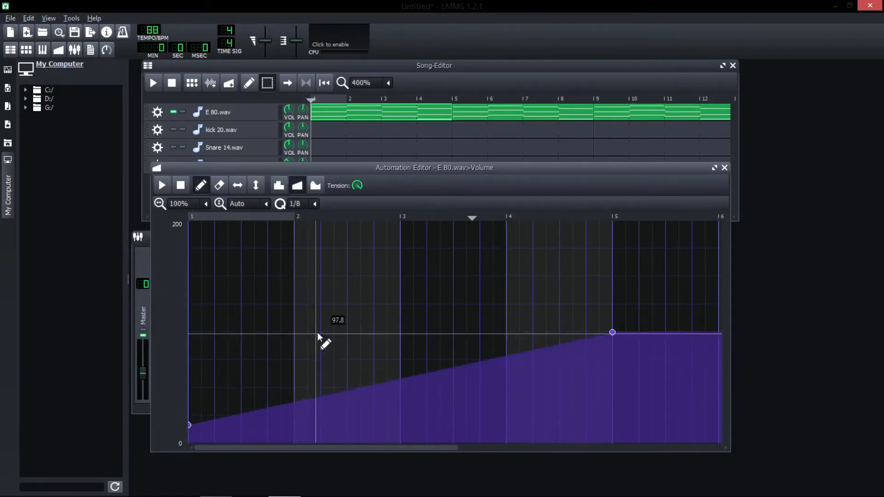
Play the volume fade-in, lower its starting point at bar 1 to about 2 and play it again
{"action": "key", "text": "space"}
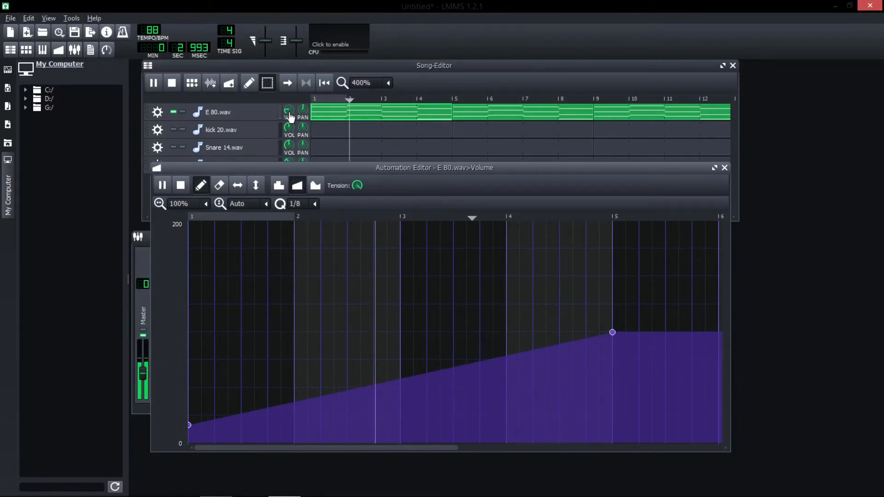
{"action": "key", "text": "space"}
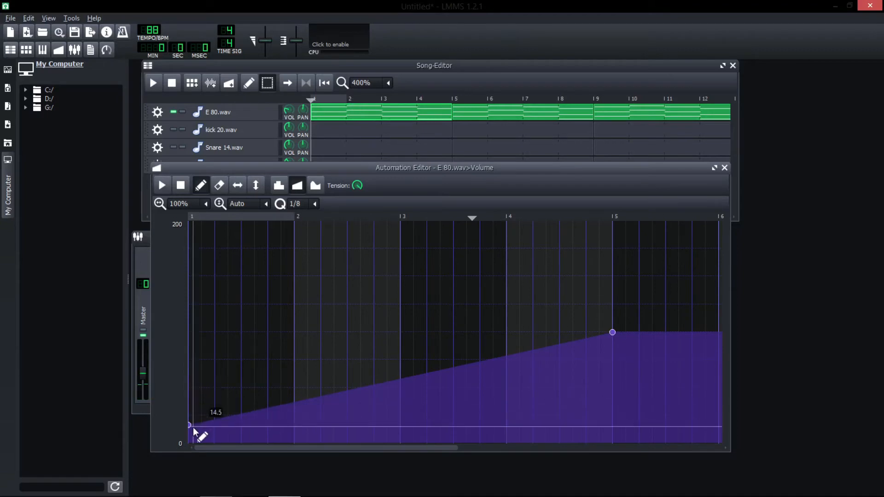
{"action": "left_click_drag", "start_coordinate": [189, 427], "coordinate": [184, 440]}
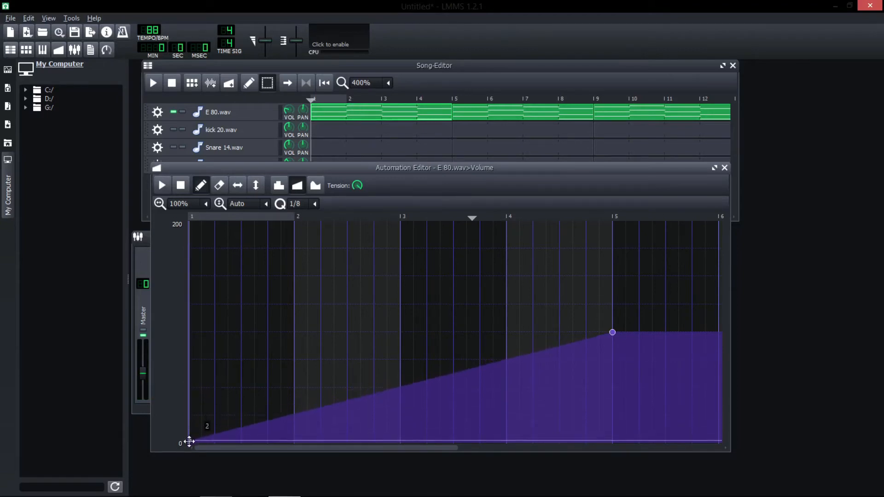
{"action": "key", "text": "space"}
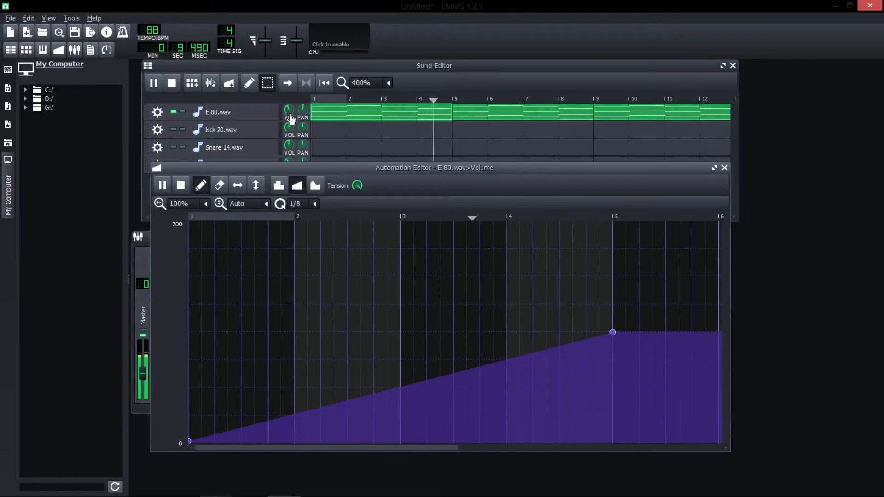
Add a low volume point shortly before bar 5 so the volume rises steeply at the end, and play it
{"action": "left_click_drag", "start_coordinate": [509, 360], "coordinate": [586, 414]}
{"action": "key", "text": "space"}
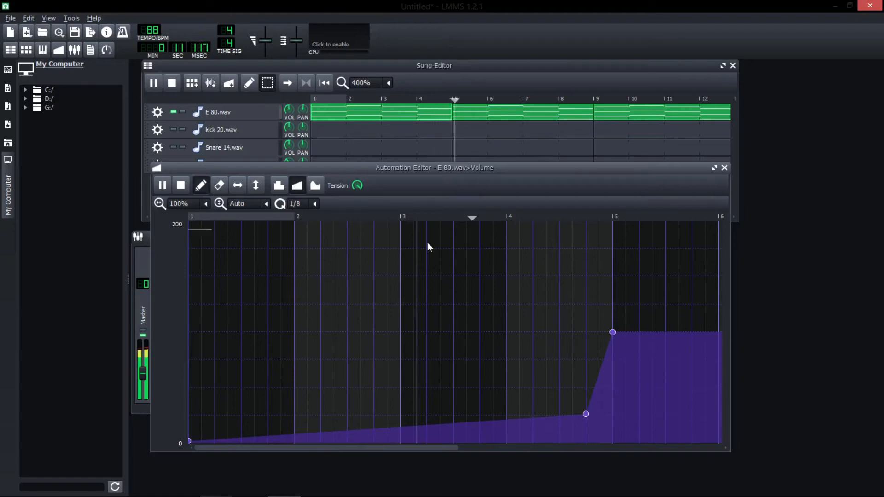
{"action": "key", "text": "space"}
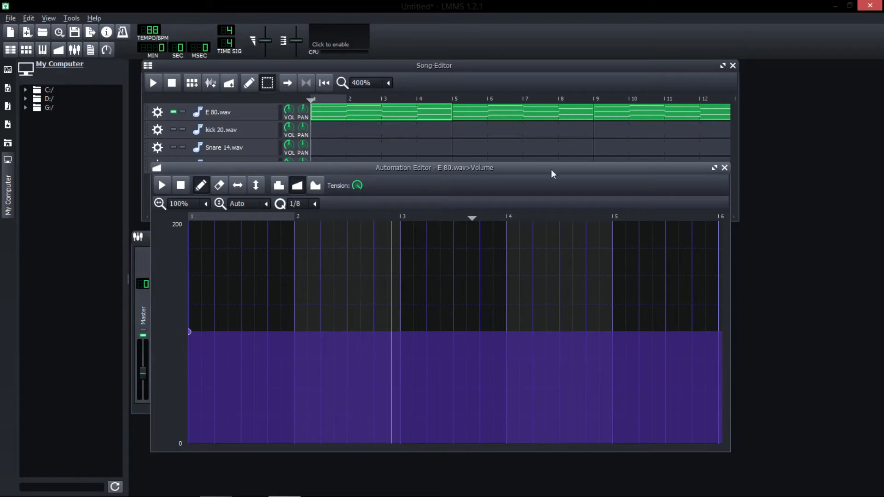
Close the volume automation, mute E 80.wav and unmute the kick, snare and hat tracks to play the drums alone
{"action": "left_click", "coordinate": [725, 168]}
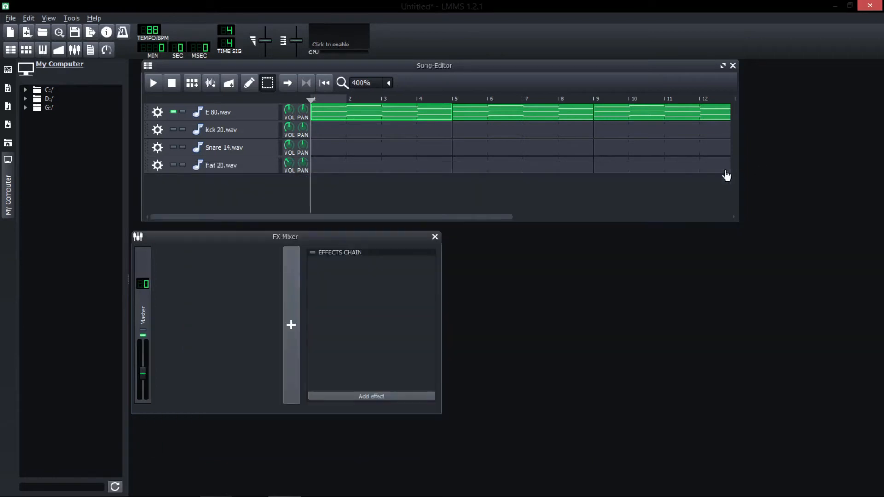
{"action": "left_click", "coordinate": [174, 129]}
{"action": "left_click", "coordinate": [174, 112]}
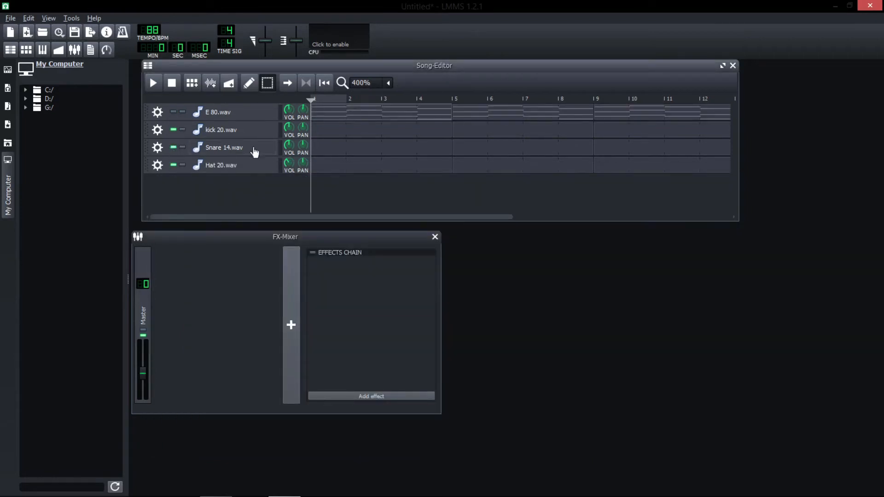
{"action": "key", "text": "space"}
{"action": "scroll", "coordinate": [361, 83], "scroll_direction": "down", "scroll_amount": 1}
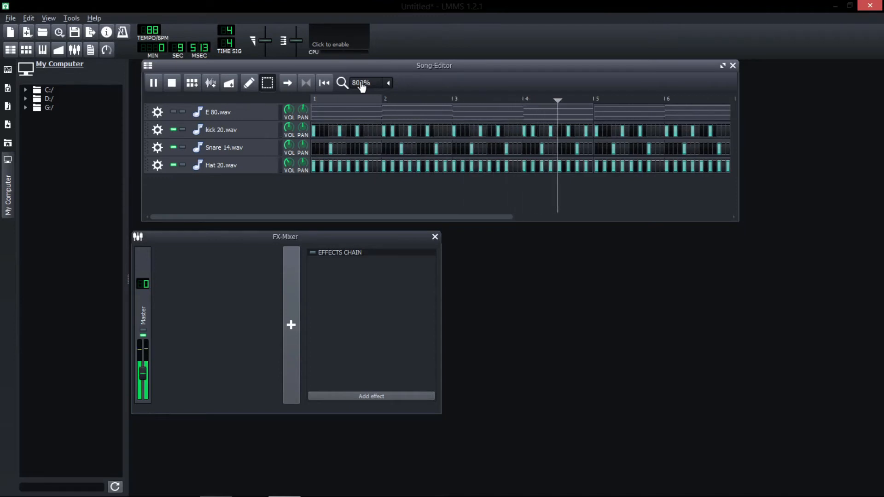
{"action": "key", "text": "space"}
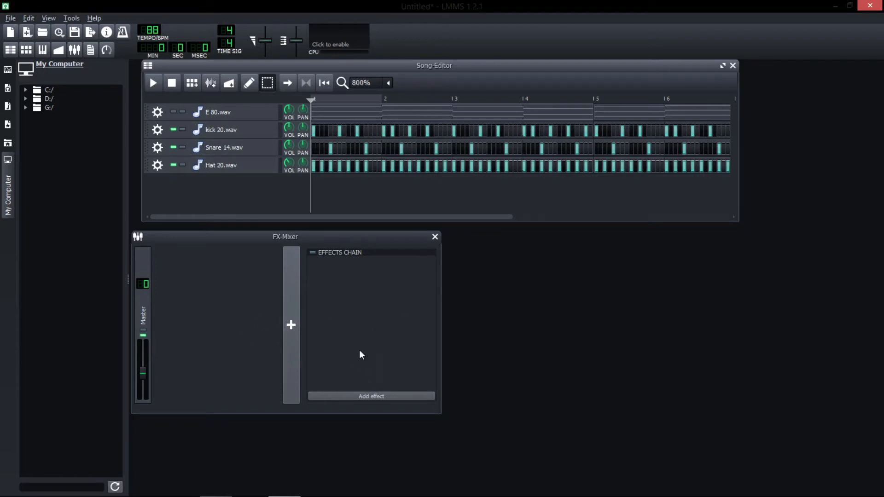
Assign kick 20.wav to a new FX channel and route Snare 14.wav and Hat 20.wav to that same channel
{"action": "left_click", "coordinate": [158, 130]}
{"action": "mouse_move", "coordinate": [197, 184]}
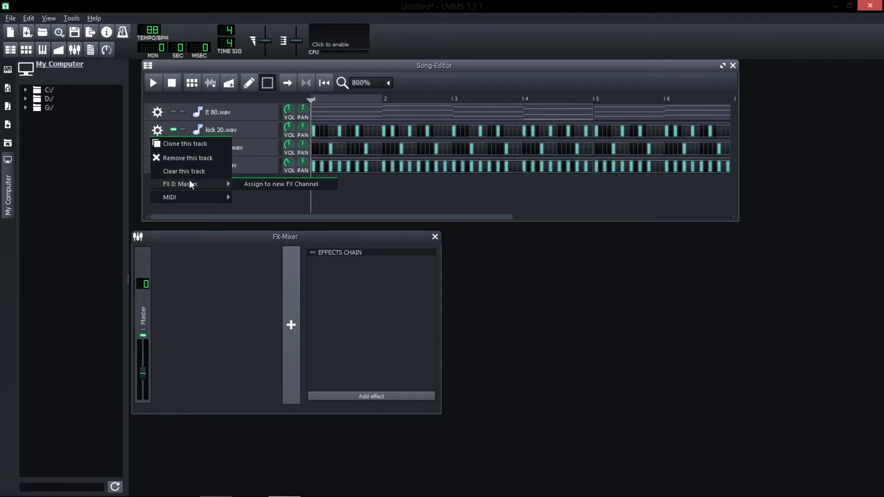
{"action": "left_click", "coordinate": [272, 188]}
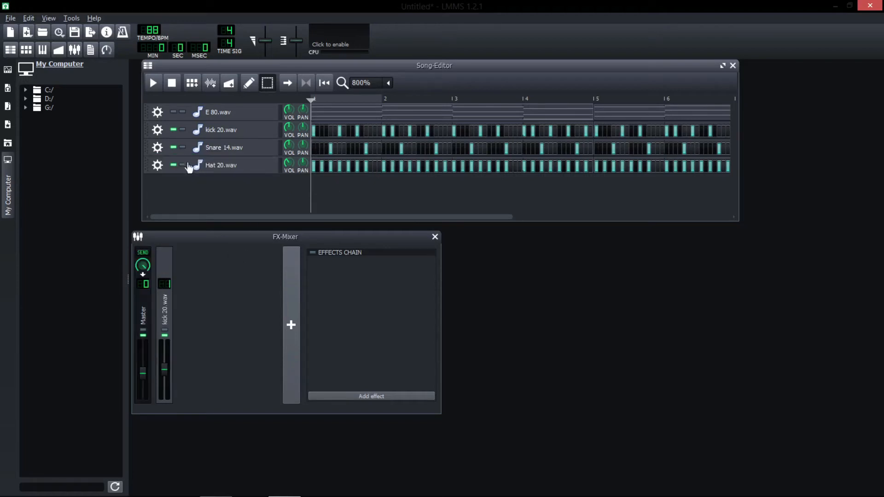
{"action": "left_click", "coordinate": [157, 148]}
{"action": "mouse_move", "coordinate": [219, 206]}
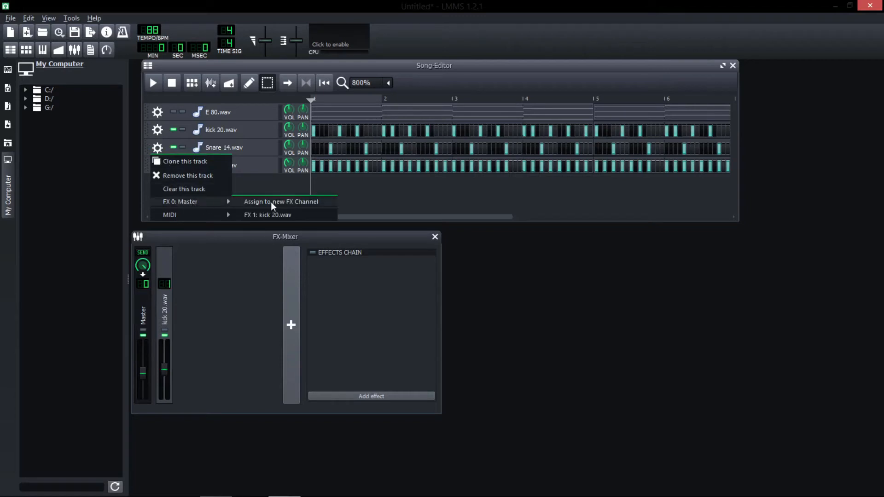
{"action": "left_click", "coordinate": [265, 215]}
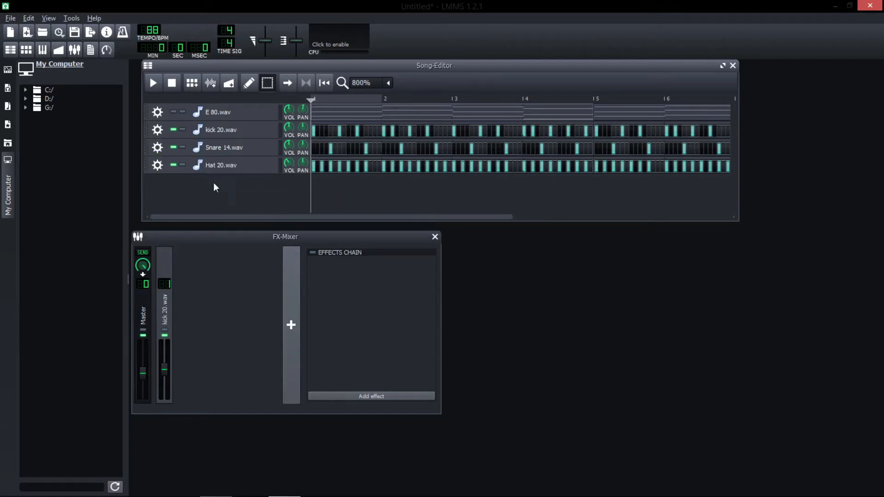
{"action": "left_click", "coordinate": [157, 165]}
{"action": "mouse_move", "coordinate": [218, 220]}
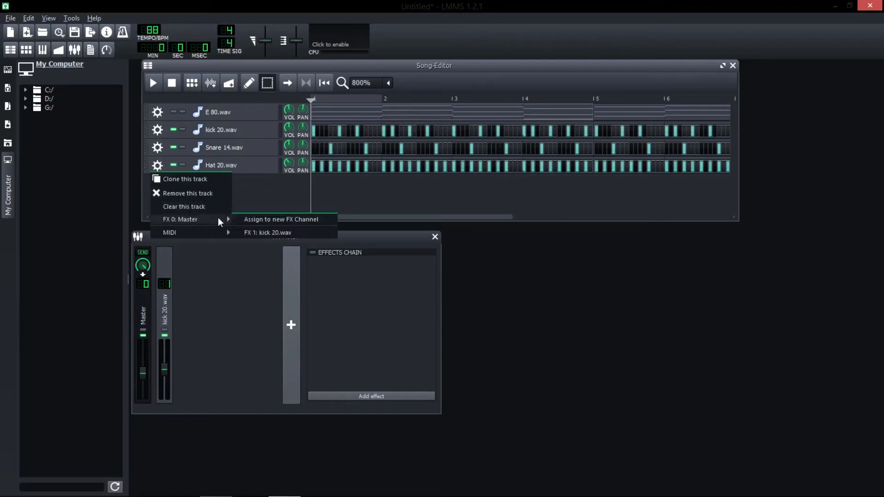
{"action": "left_click", "coordinate": [252, 232]}
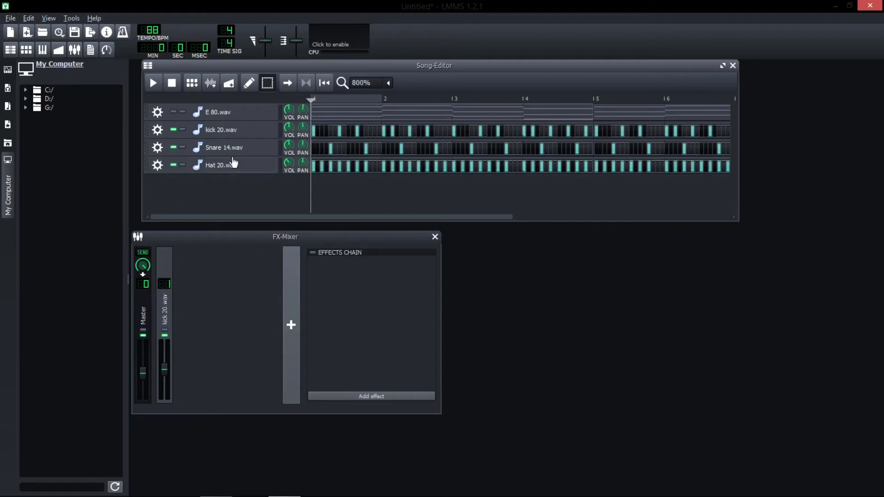
Add the LMMS Equalizer effect to the kick 20.wav FX channel and move its window beside the mixer
{"action": "left_click", "coordinate": [169, 307]}
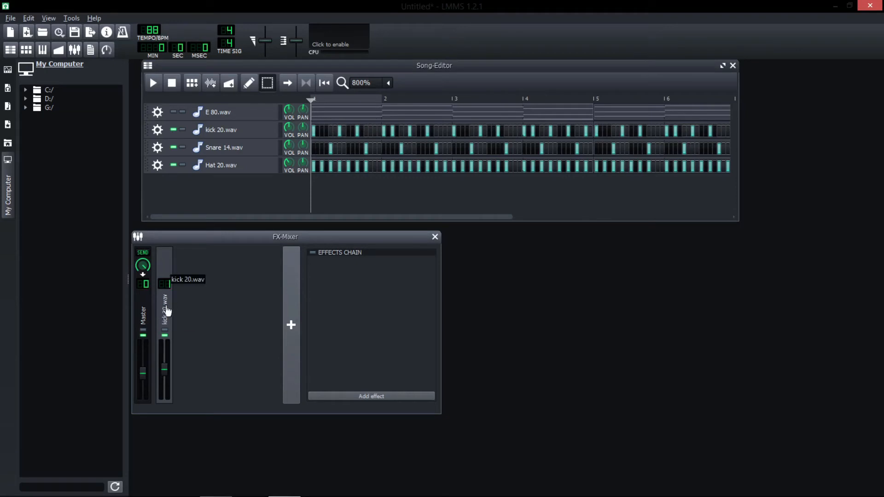
{"action": "left_click", "coordinate": [378, 395]}
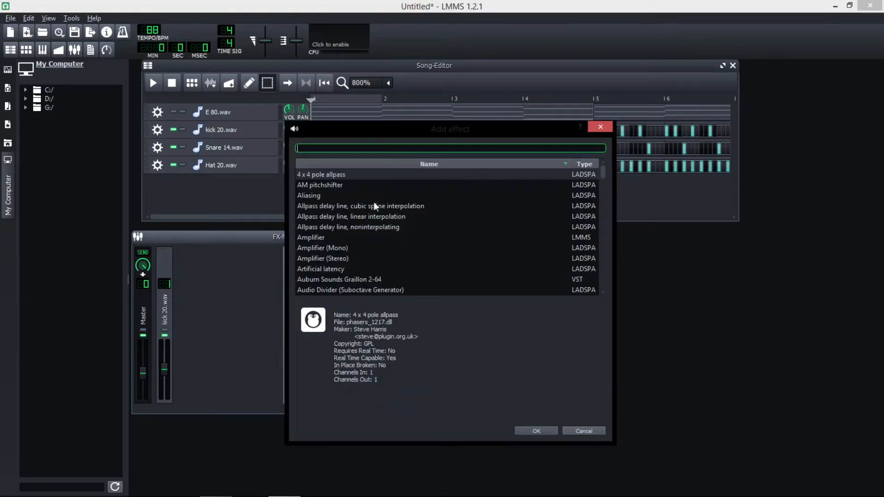
{"action": "type", "text": "q"}
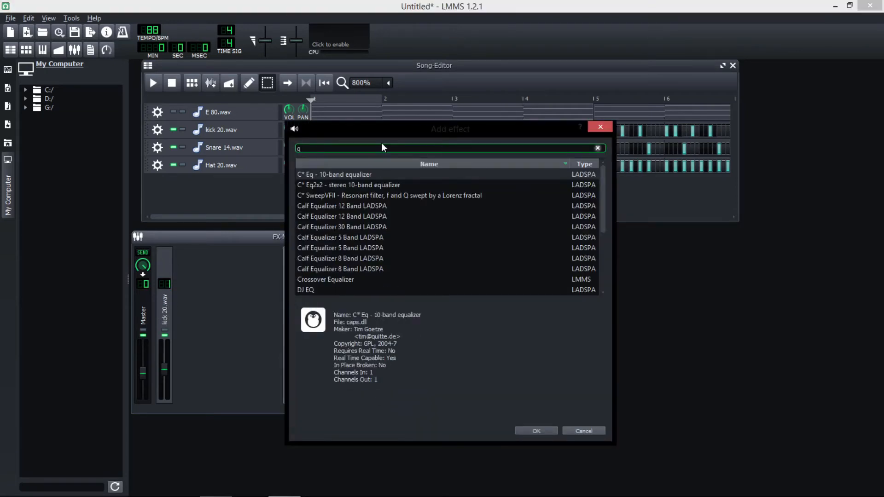
{"action": "key", "text": "BackSpace"}
{"action": "type", "text": "equ"}
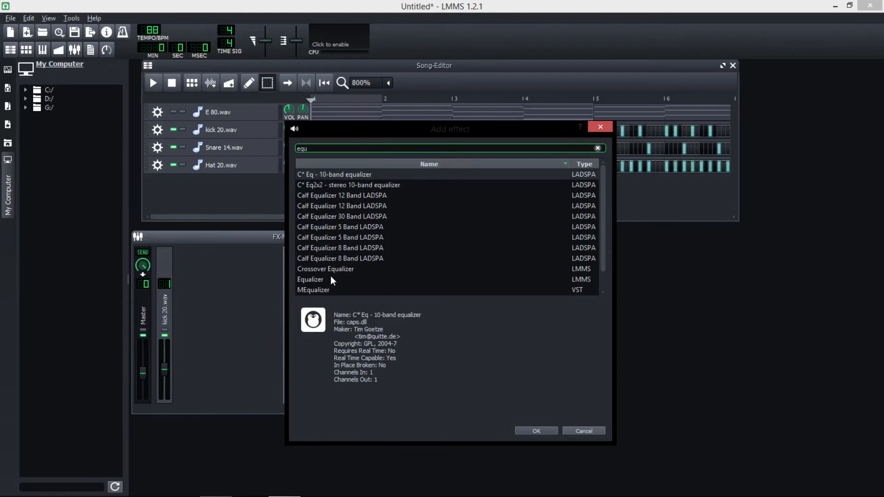
{"action": "double_click", "coordinate": [331, 278]}
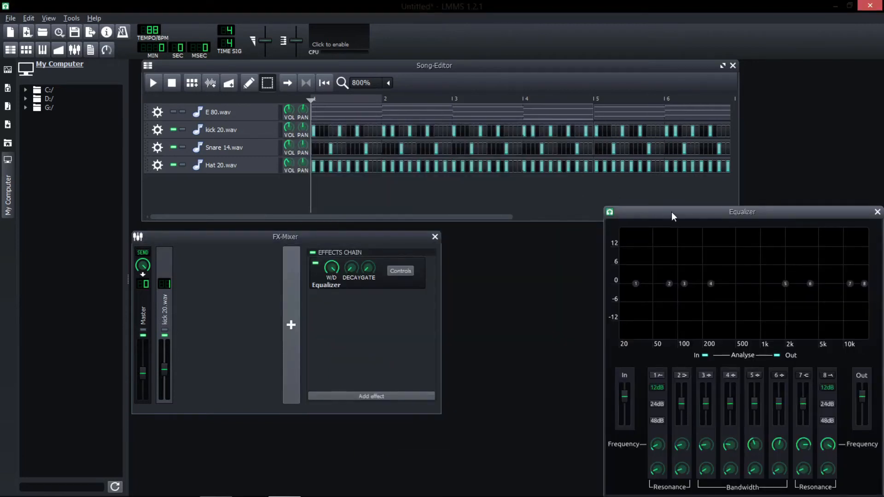
{"action": "left_click_drag", "start_coordinate": [671, 212], "coordinate": [546, 204]}
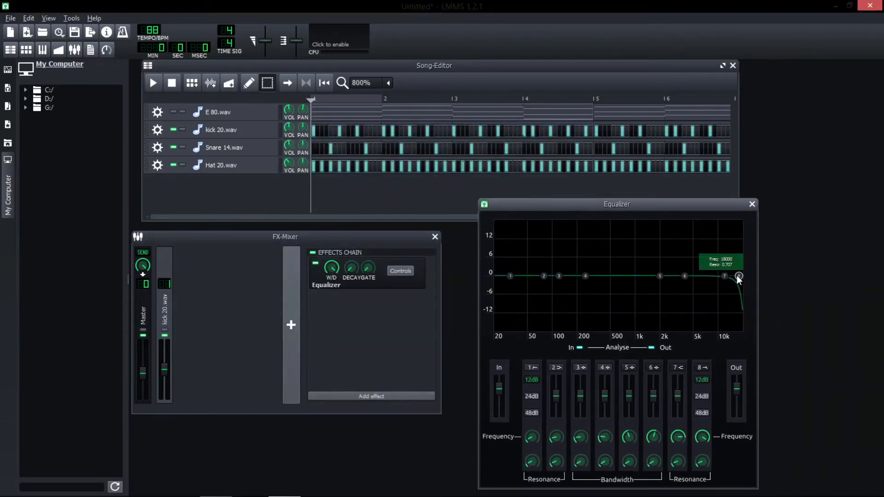
Lower the Equalizer's low-pass band 8 to just under 1 kHz, play the drums, and return the band to about 17 kHz
{"action": "left_click_drag", "start_coordinate": [738, 277], "coordinate": [630, 276]}
{"action": "left_click", "coordinate": [154, 83]}
{"action": "key", "text": "space"}
{"action": "left_click", "coordinate": [153, 82]}
{"action": "key", "text": "space"}
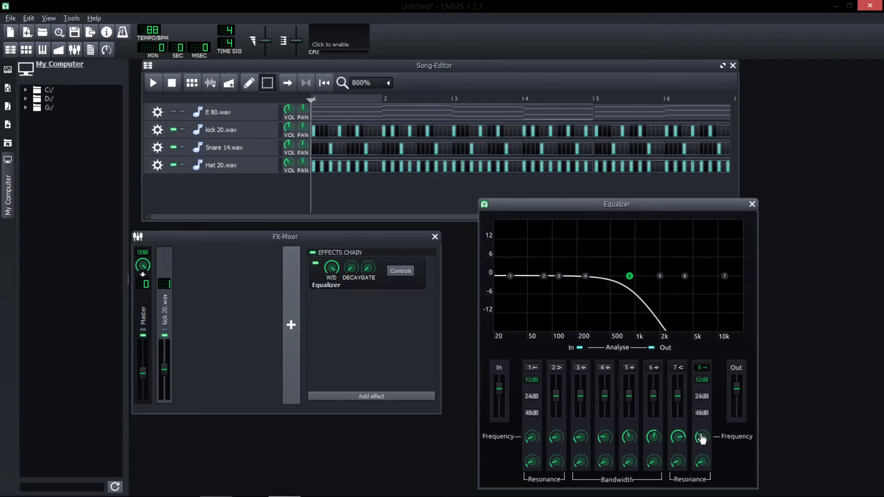
{"action": "mouse_move", "coordinate": [632, 279]}
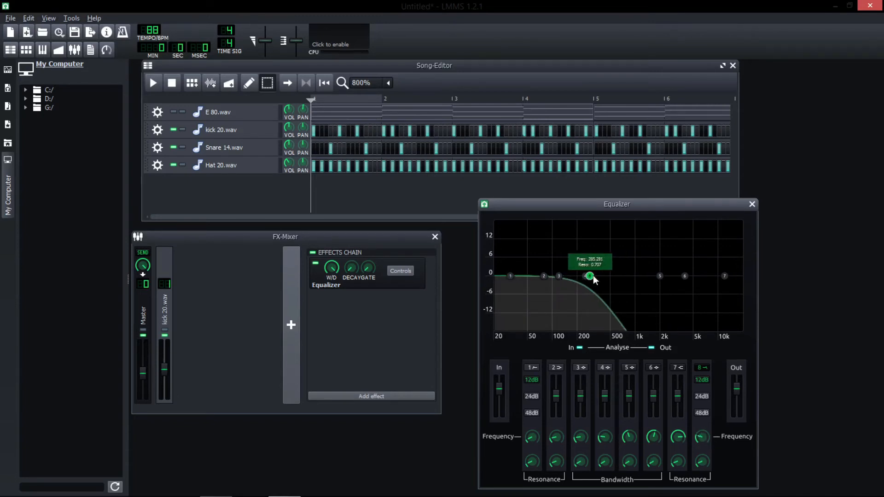
{"action": "left_click_drag", "start_coordinate": [593, 278], "coordinate": [739, 281]}
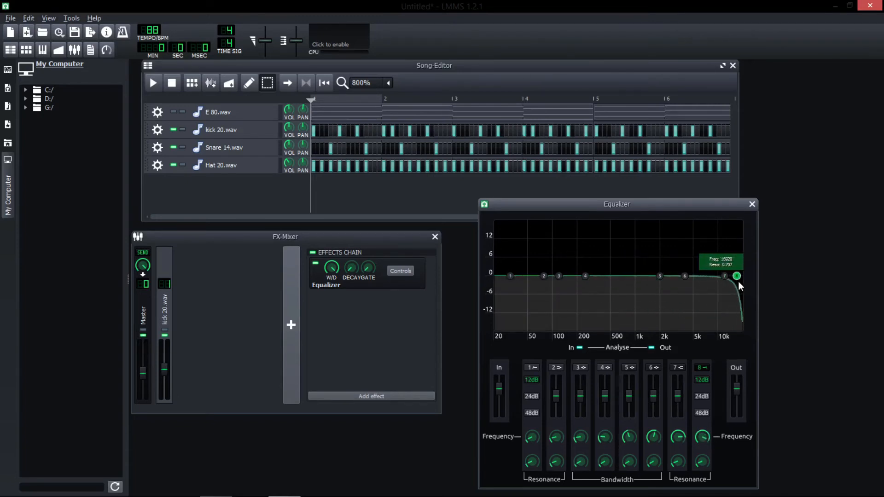
Open the song-global automation of the Equalizer's LP freq, add a point of about 17655 at bar 5 and lower the bar 1 point
{"action": "right_click", "coordinate": [703, 436]}
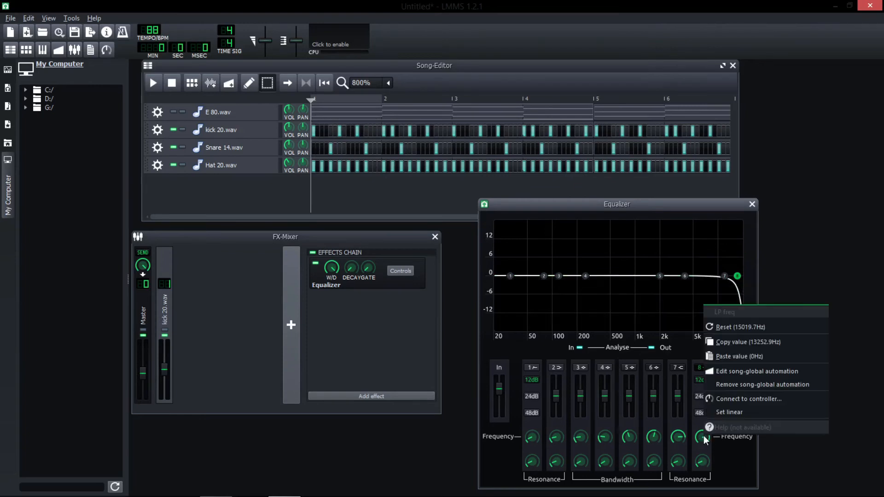
{"action": "left_click", "coordinate": [726, 373]}
{"action": "left_click_drag", "start_coordinate": [482, 169], "coordinate": [491, 171]}
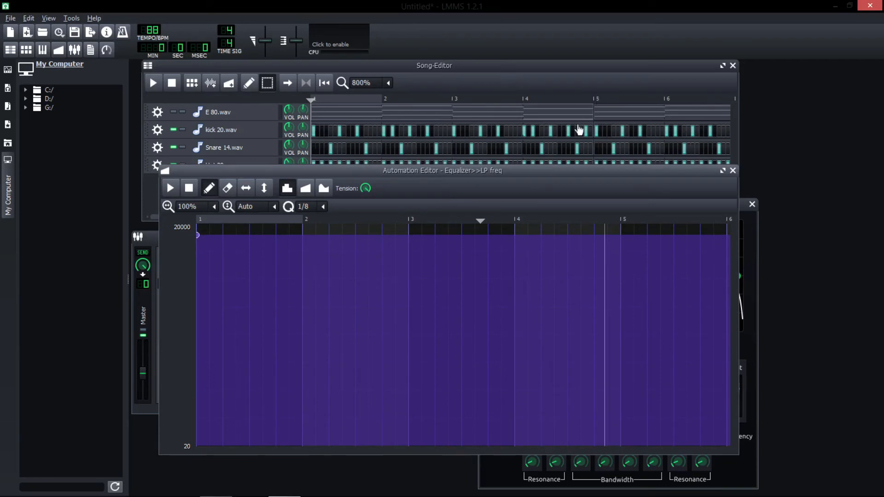
{"action": "left_click", "coordinate": [620, 233]}
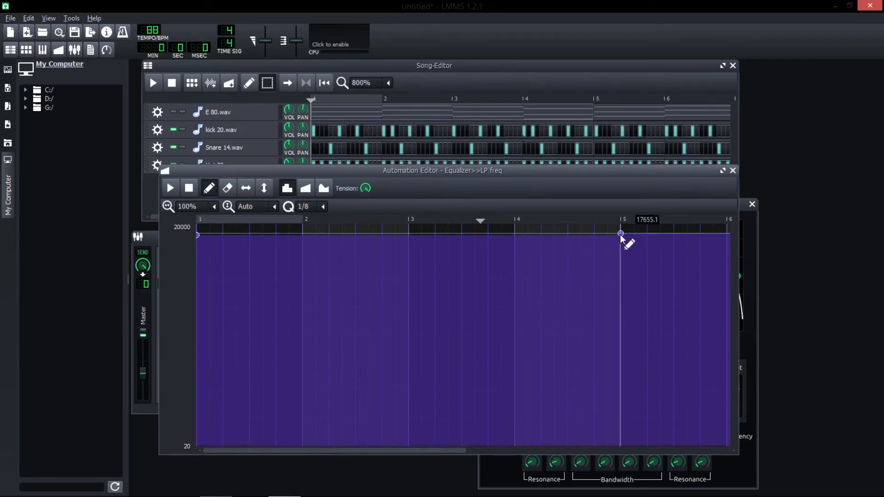
{"action": "left_click_drag", "start_coordinate": [198, 235], "coordinate": [190, 443]}
Try the low-pass band at about 50 Hz, lower the bar 1 automation point further and set linear progression up to bar 5
{"action": "left_click", "coordinate": [749, 227]}
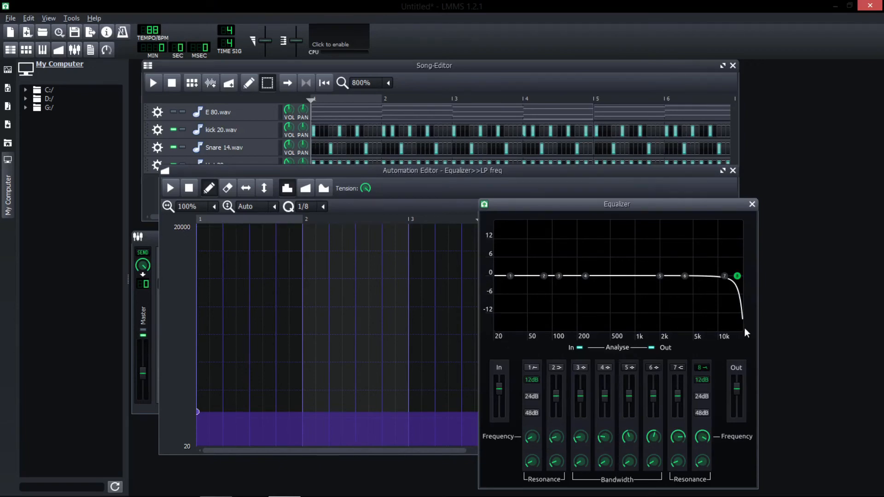
{"action": "left_click_drag", "start_coordinate": [737, 276], "coordinate": [532, 276]}
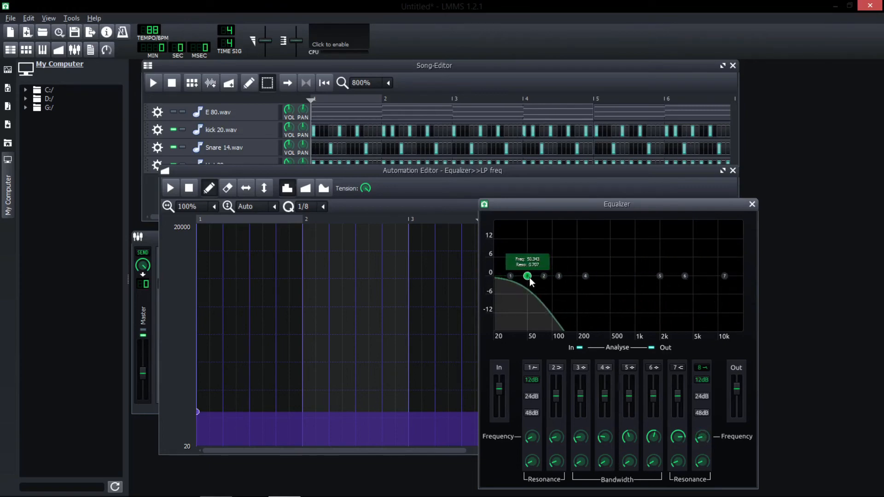
{"action": "left_click_drag", "start_coordinate": [526, 277], "coordinate": [528, 277]}
{"action": "left_click_drag", "start_coordinate": [198, 417], "coordinate": [196, 427]}
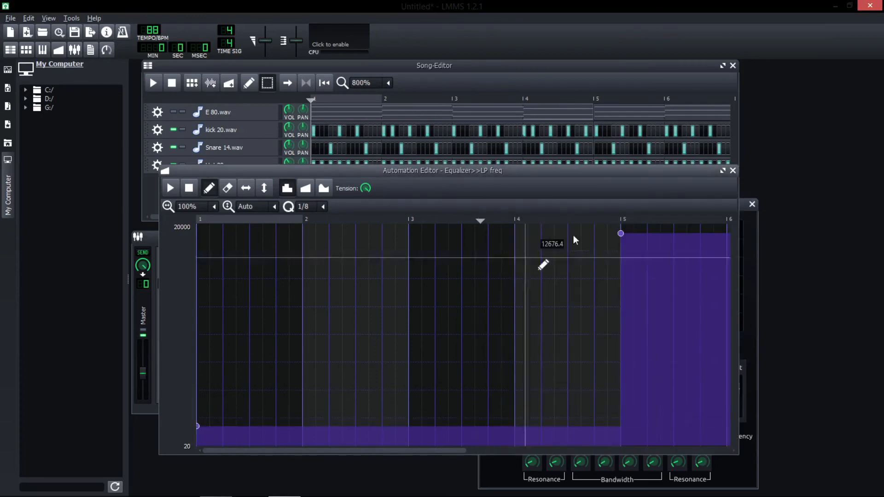
{"action": "left_click", "coordinate": [305, 188]}
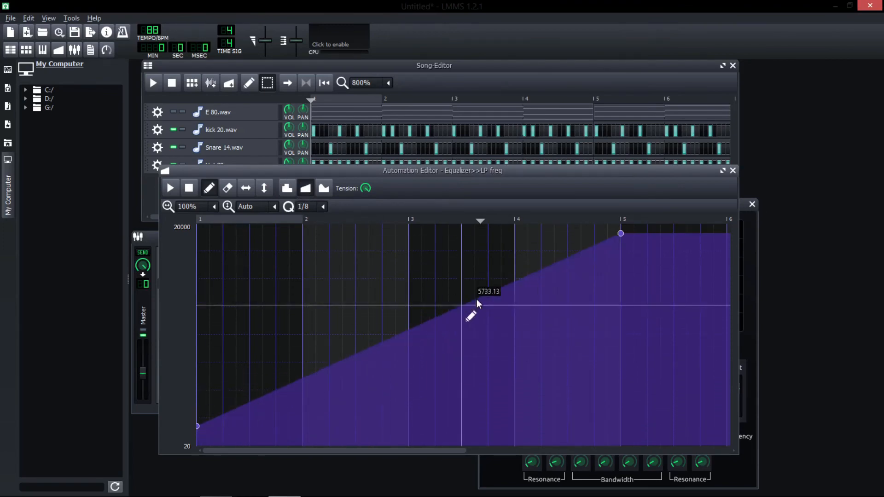
Move the Equalizer window clear of the automation and play the drums to watch the linear low-pass sweep
{"action": "left_click_drag", "start_coordinate": [742, 206], "coordinate": [844, 212]}
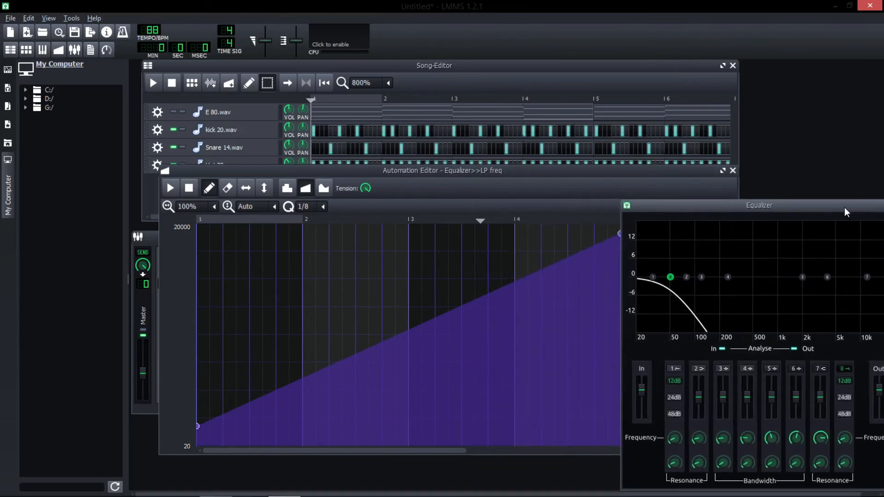
{"action": "left_click", "coordinate": [161, 82]}
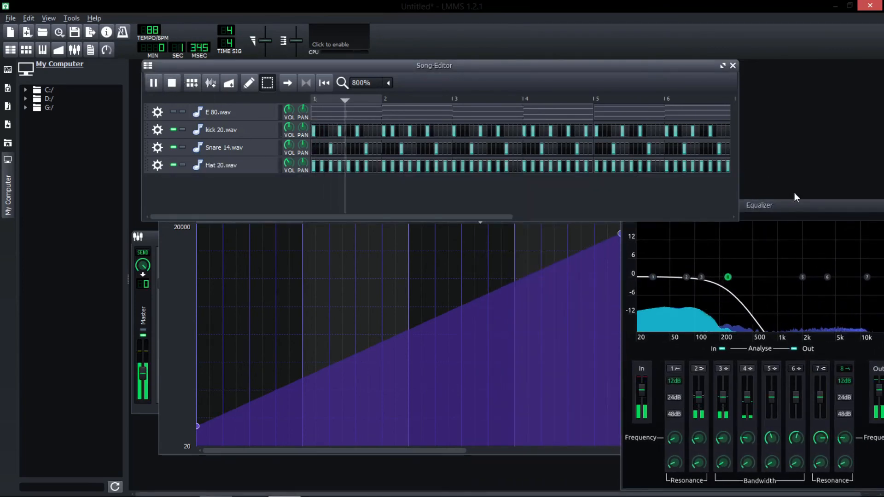
{"action": "left_click_drag", "start_coordinate": [793, 208], "coordinate": [767, 205]}
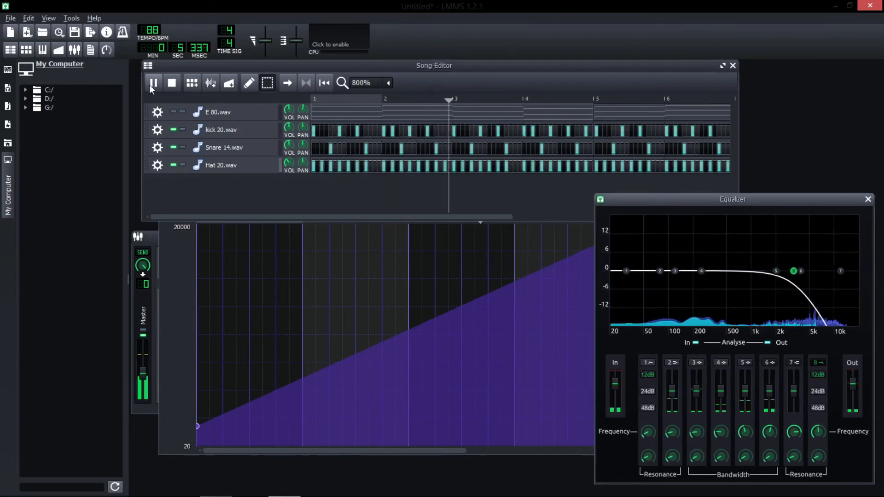
{"action": "left_click", "coordinate": [172, 83]}
Add an LP freq point of about 824 shortly before bar 5 so the frequency rises steeply at the end, and play it
{"action": "left_click", "coordinate": [492, 235]}
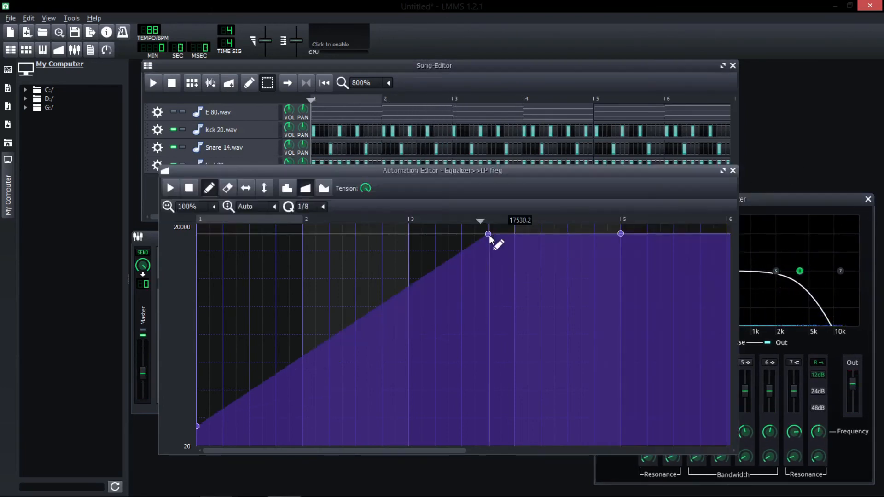
{"action": "left_click_drag", "start_coordinate": [490, 235], "coordinate": [569, 377]}
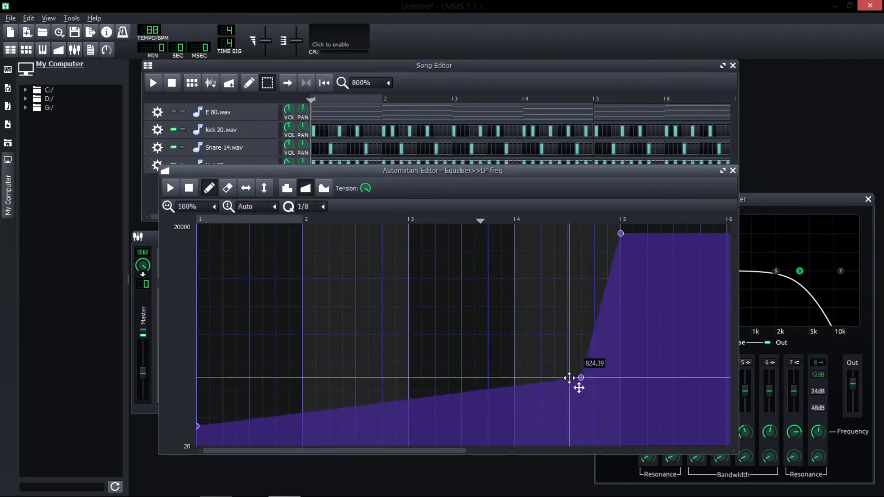
{"action": "left_click", "coordinate": [789, 204]}
{"action": "left_click", "coordinate": [159, 83]}
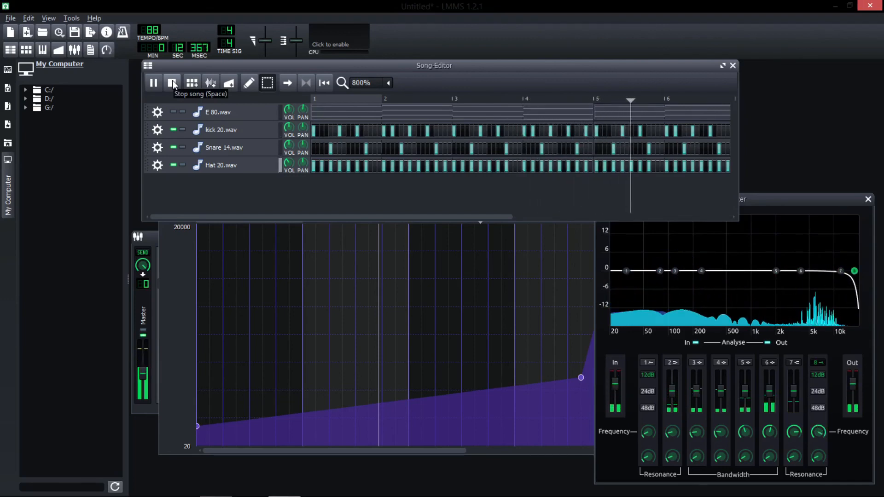
{"action": "left_click", "coordinate": [173, 83]}
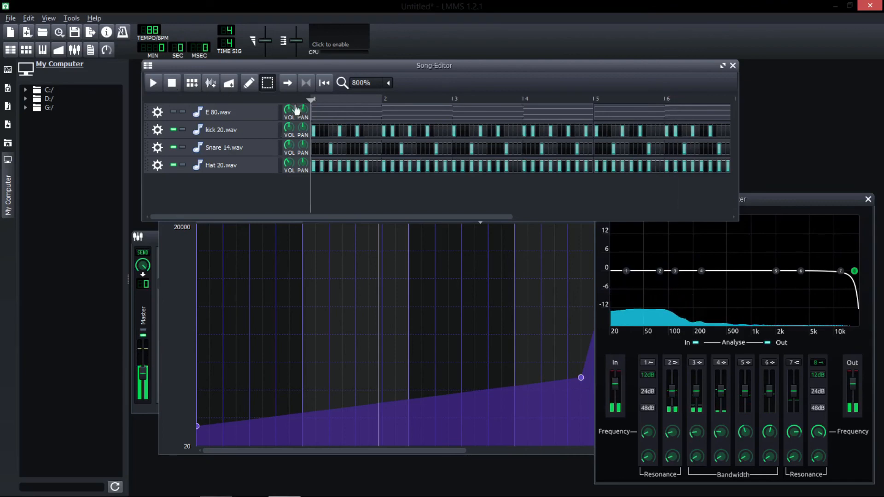
Change the LP freq automation from linear to smoothly curved progression
{"action": "left_click", "coordinate": [175, 253]}
{"action": "left_click", "coordinate": [621, 233]}
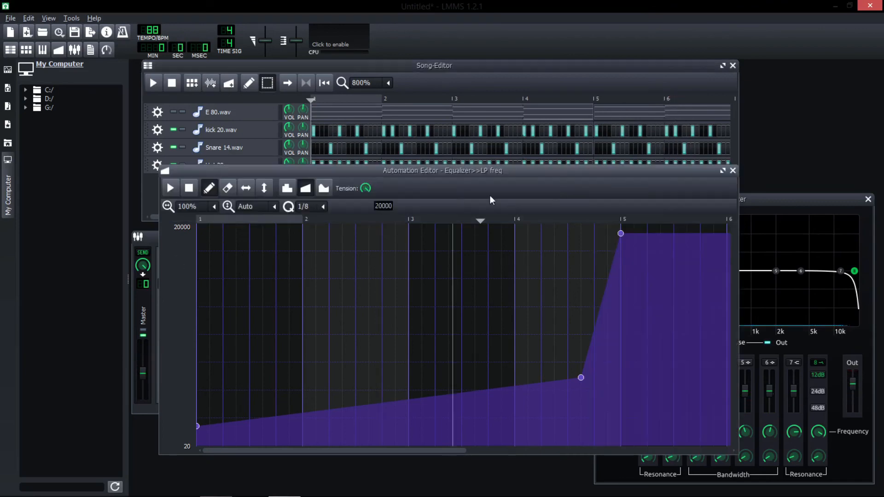
{"action": "left_click", "coordinate": [324, 190]}
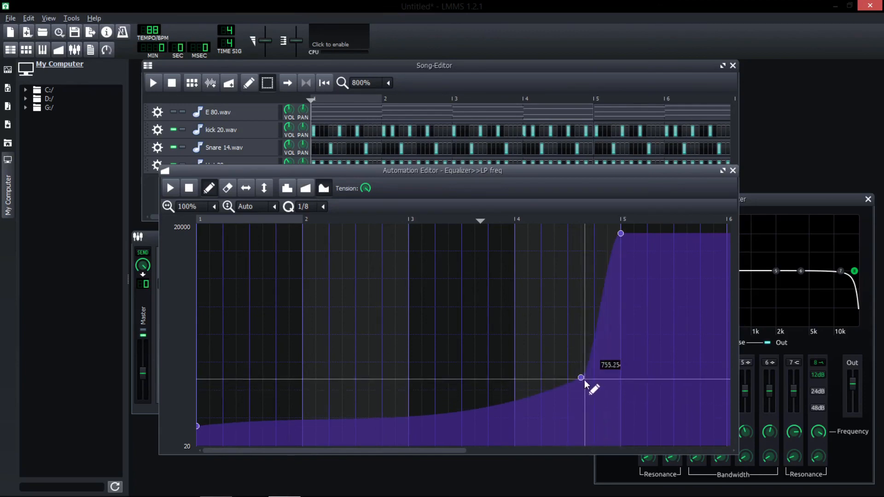
Move the low LP freq point that precedes bar 5 earlier, to about three eighths into bar 4, keeping its height
{"action": "left_click_drag", "start_coordinate": [581, 380], "coordinate": [554, 379]}
{"action": "left_click_drag", "start_coordinate": [343, 325], "coordinate": [382, 410]}
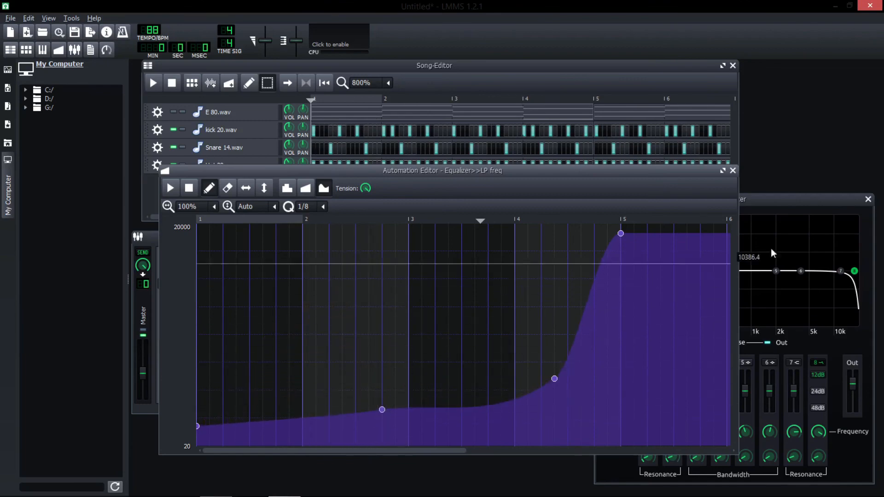
{"action": "left_click", "coordinate": [805, 201]}
{"action": "right_click", "coordinate": [382, 411]}
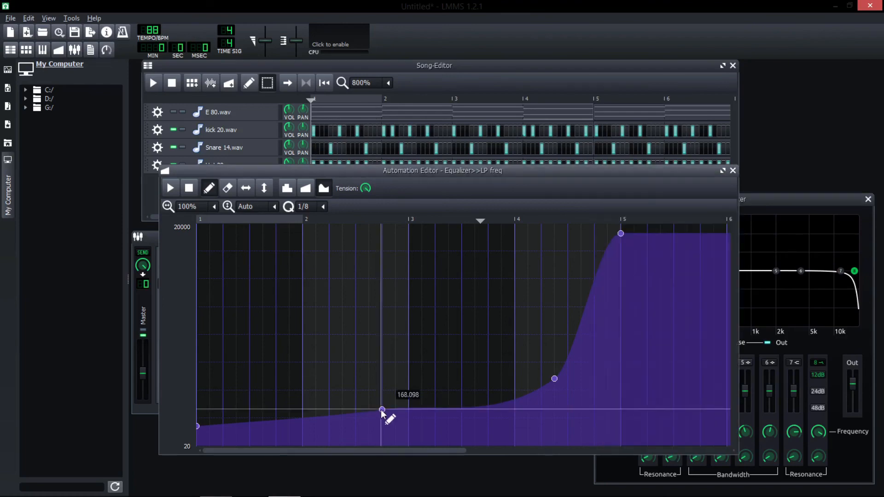
{"action": "right_click", "coordinate": [384, 414]}
Bring the Equalizer and Song-Editor to the front and play the drums through bar 5 to check the curved low-pass sweep
{"action": "left_click", "coordinate": [785, 206]}
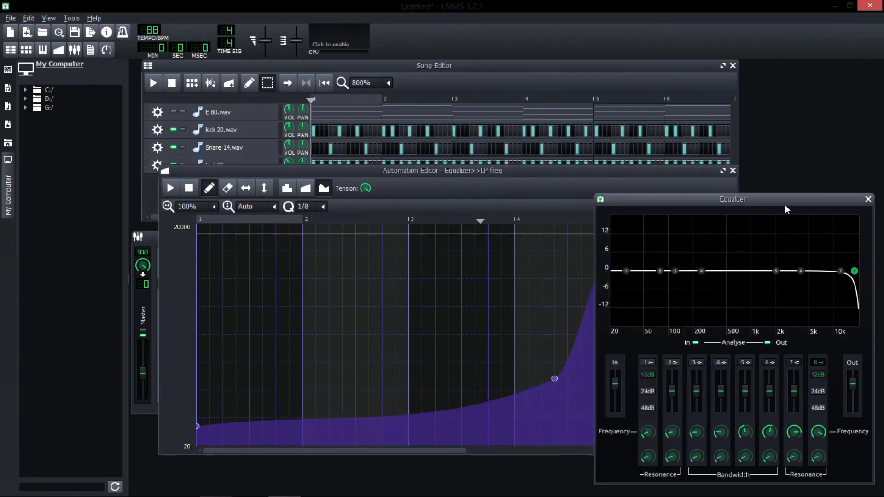
{"action": "left_click", "coordinate": [482, 65]}
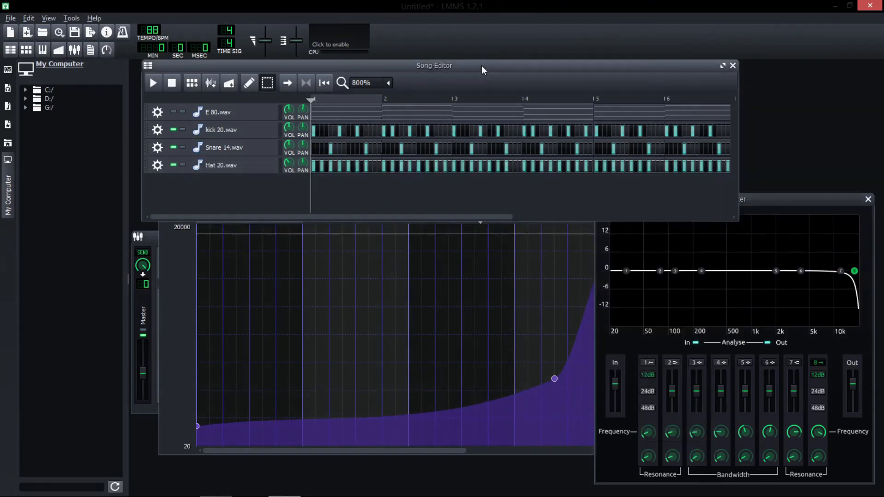
{"action": "left_click", "coordinate": [153, 84]}
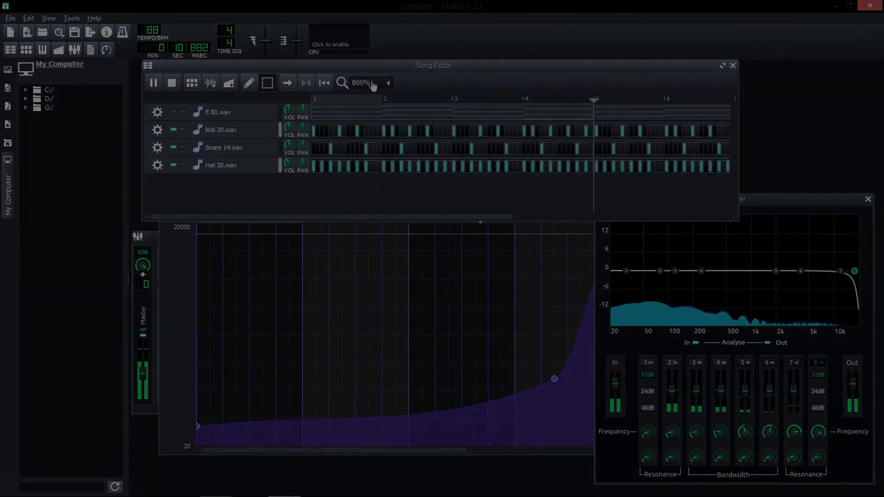
{"action": "scroll", "coordinate": [373, 86], "scroll_direction": "up", "scroll_amount": 1}
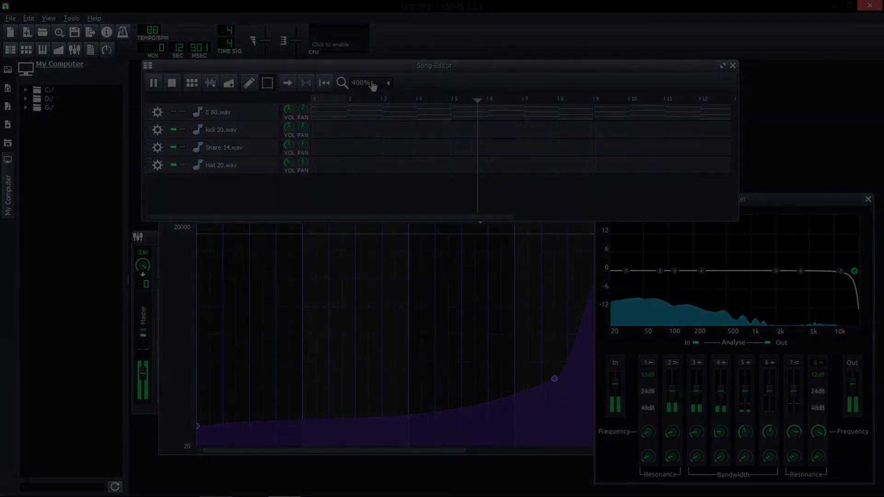
{"action": "scroll", "coordinate": [373, 85], "scroll_direction": "up", "scroll_amount": 1}
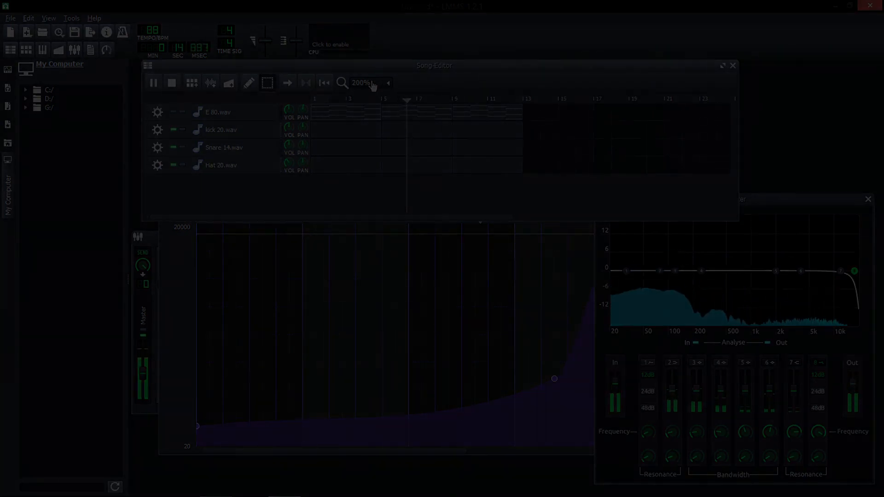